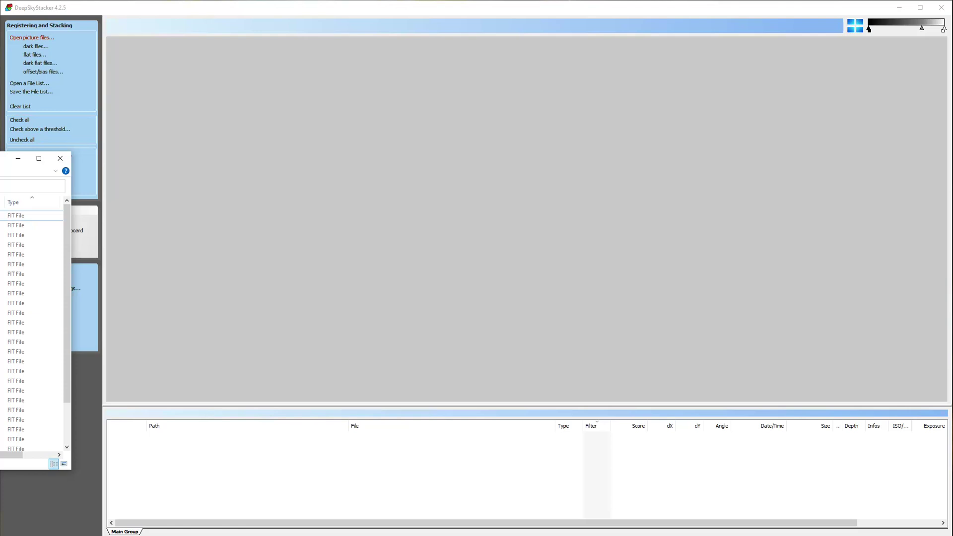
# Step: Add all 30 FIT files from the Session 1 folder to the stacking list as light frames
pyautogui.moveTo(5, 157); pyautogui.dragTo(0, 60)
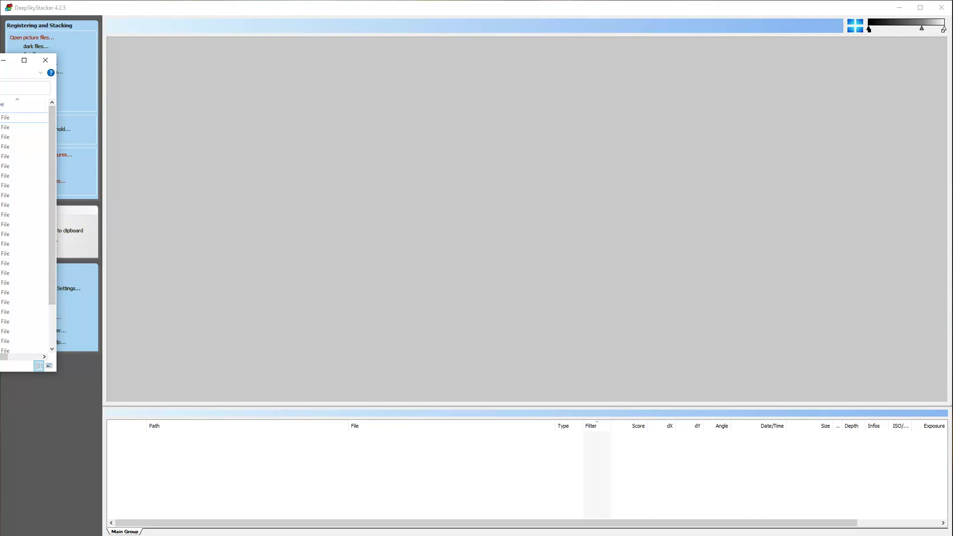
pyautogui.moveTo(0, 60); pyautogui.dragTo(281, 87)
pyautogui.moveTo(489, 172); pyautogui.dragTo(492, 240)
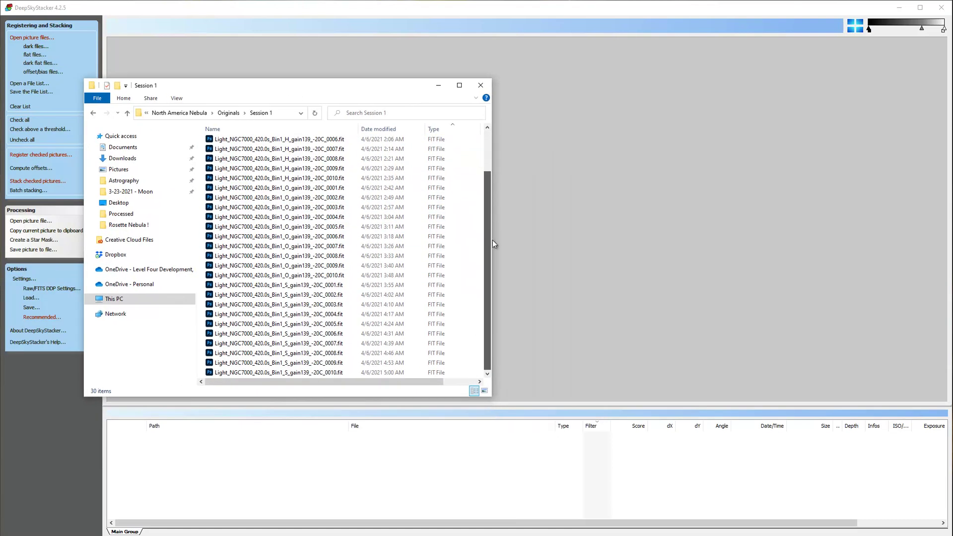
pyautogui.scroll(2, 488, 298)
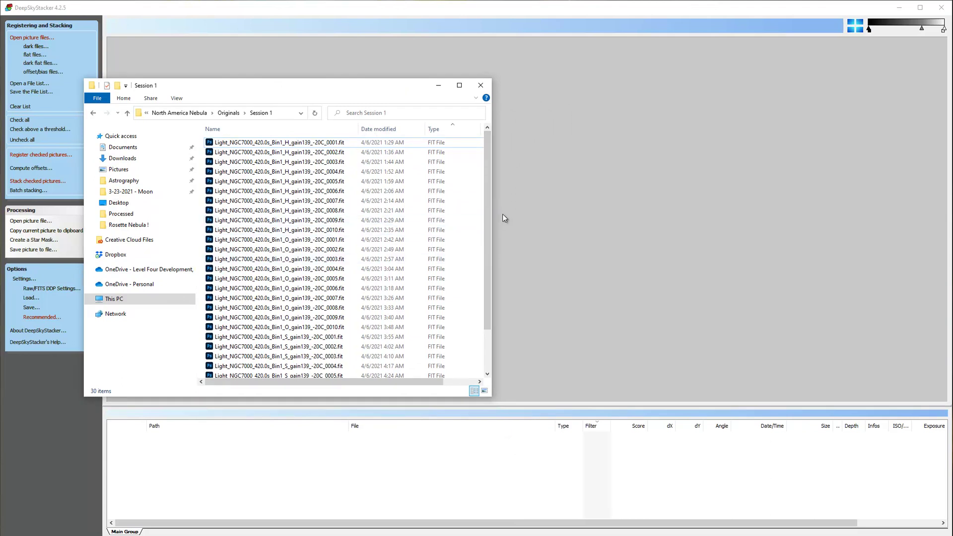
pyautogui.moveTo(487, 172); pyautogui.dragTo(487, 174)
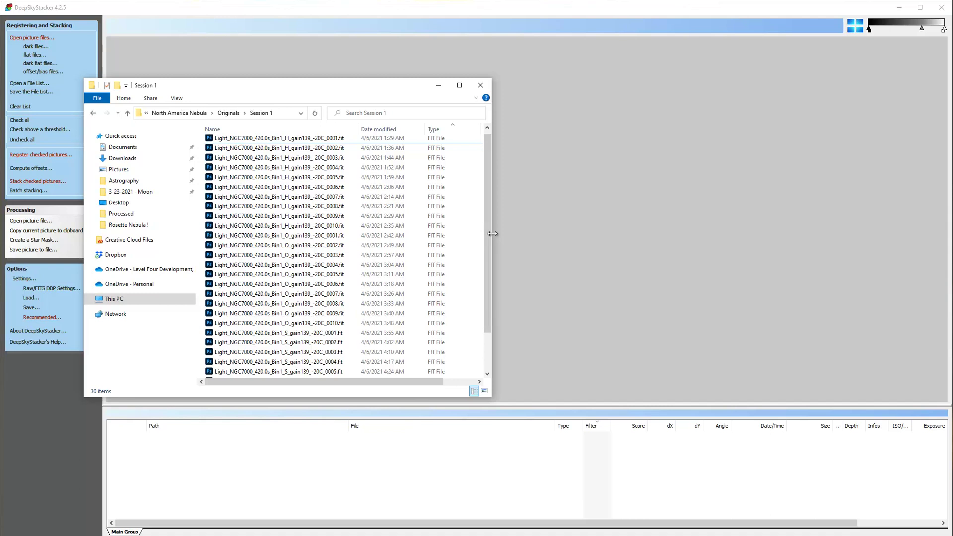
pyautogui.moveTo(386, 86); pyautogui.dragTo(43, 97)
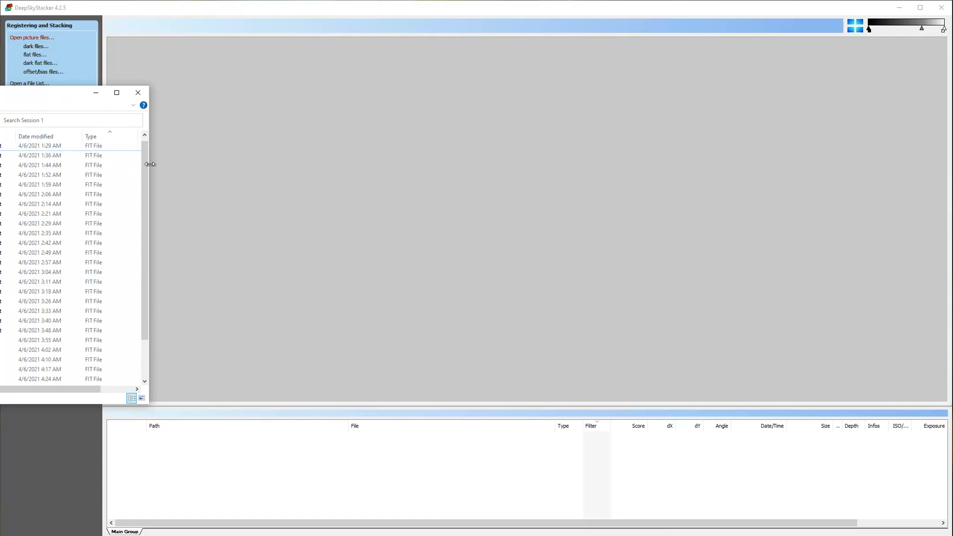
pyautogui.click(50, 145)
pyautogui.moveTo(71, 103); pyautogui.dragTo(256, 79)
pyautogui.moveTo(333, 159); pyautogui.dragTo(334, 264)
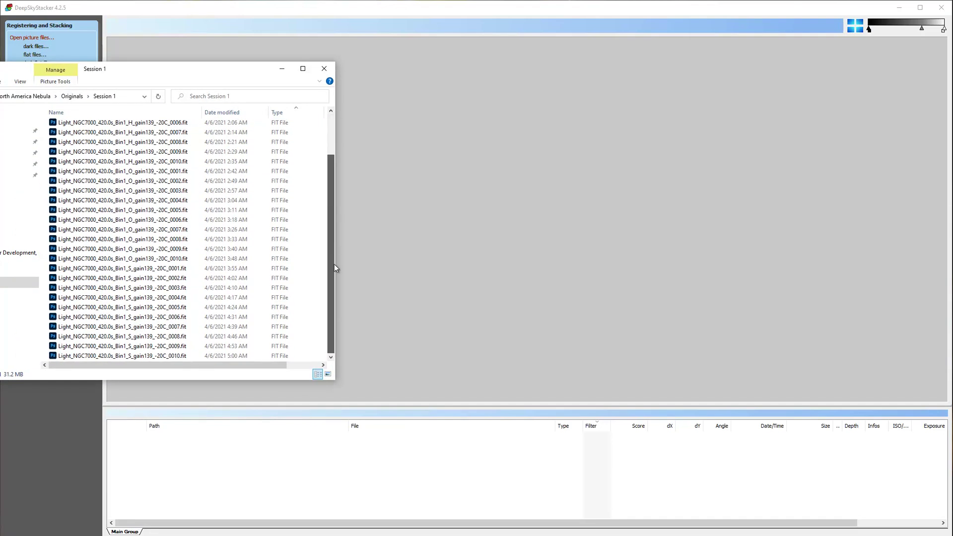
pyautogui.keyDown('shift'); pyautogui.click(171, 356); pyautogui.keyUp('shift')
pyautogui.moveTo(172, 357); pyautogui.dragTo(494, 357)
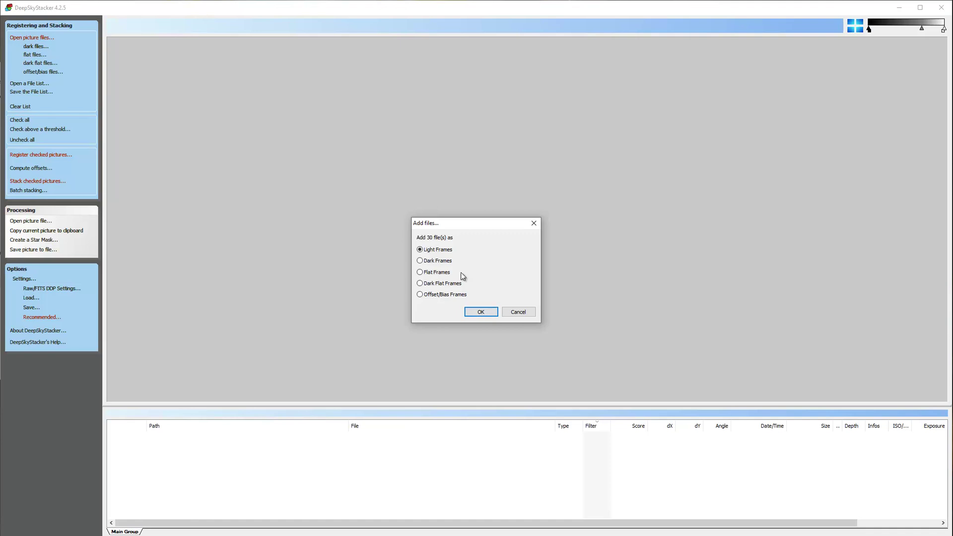
pyautogui.click(481, 311)
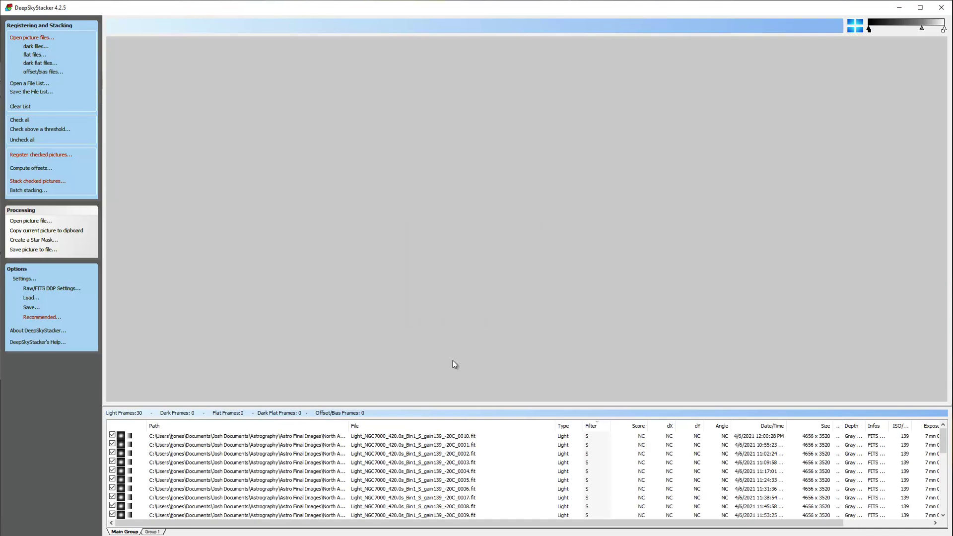
# Step: Enlarge the file list, look through the loaded light frames, and preview S-filter frames 0010 and 0001
pyautogui.moveTo(522, 406); pyautogui.dragTo(526, 318)
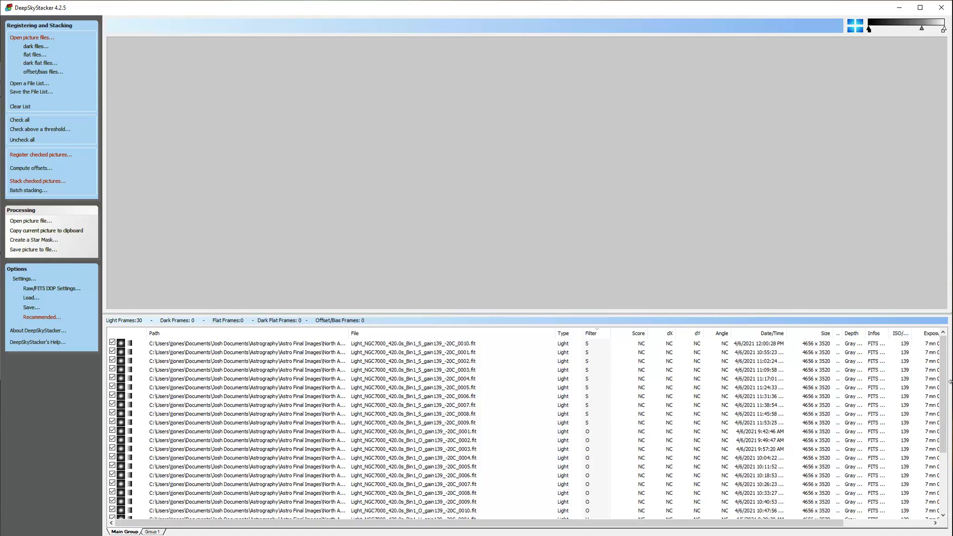
pyautogui.moveTo(950, 382); pyautogui.dragTo(950, 442)
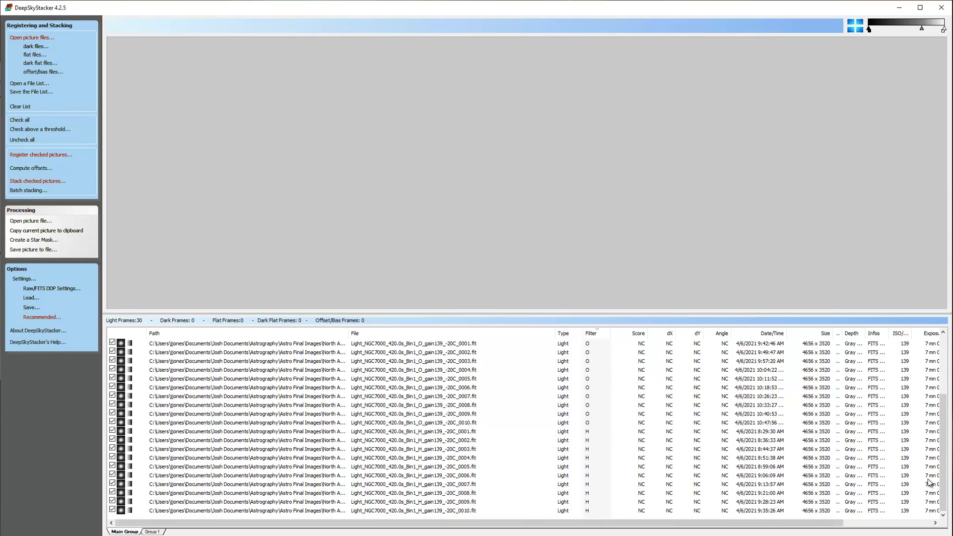
pyautogui.moveTo(945, 447); pyautogui.dragTo(948, 369)
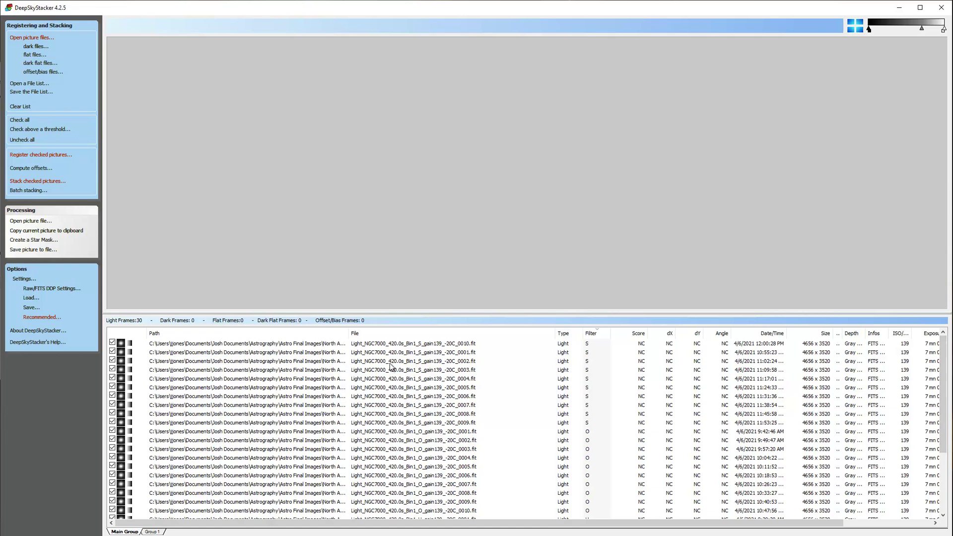
pyautogui.click(372, 344)
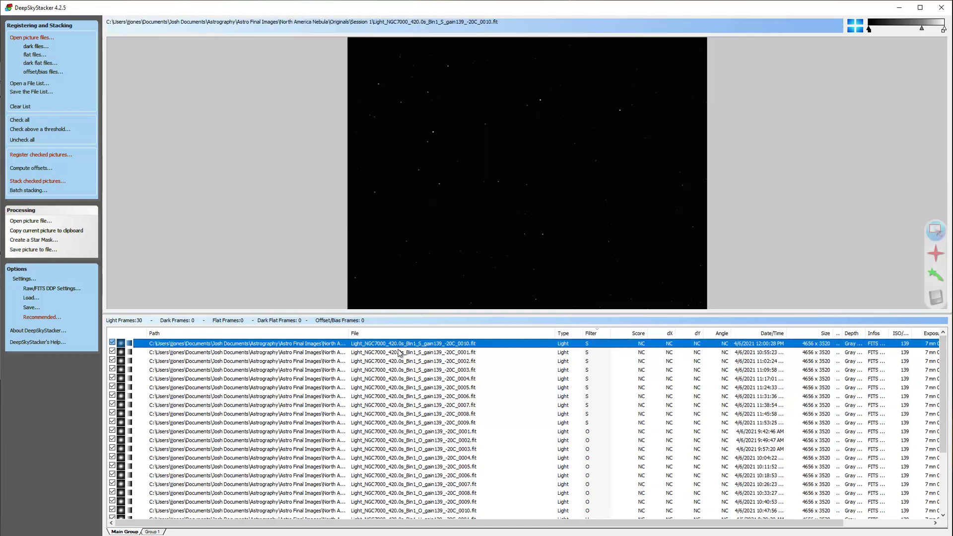
pyautogui.click(384, 353)
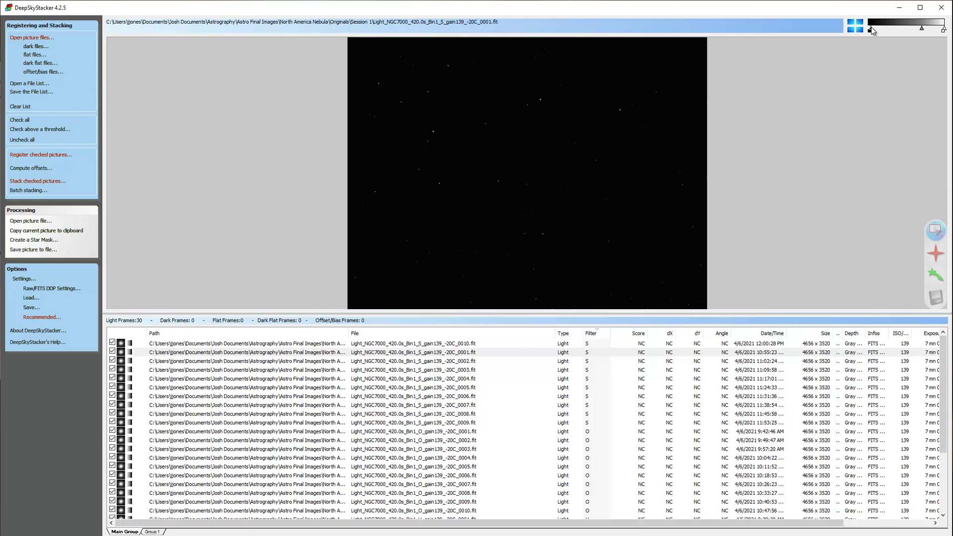
# Step: Stretch the preview of S frame 0001 by adjusting its midtone, white and black points until faint nebulosity shows
pyautogui.moveTo(922, 30); pyautogui.dragTo(882, 29)
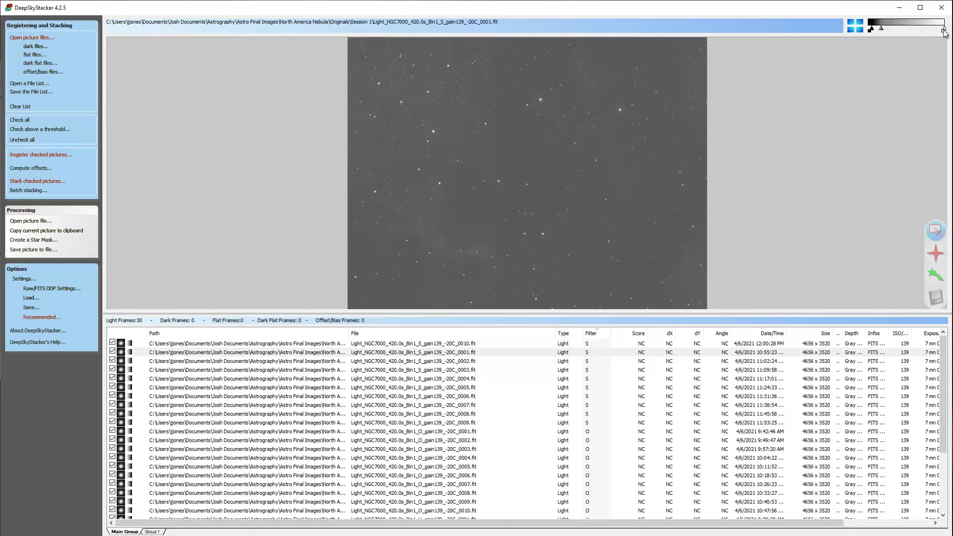
pyautogui.moveTo(944, 30); pyautogui.dragTo(928, 29)
pyautogui.moveTo(882, 30); pyautogui.dragTo(887, 28)
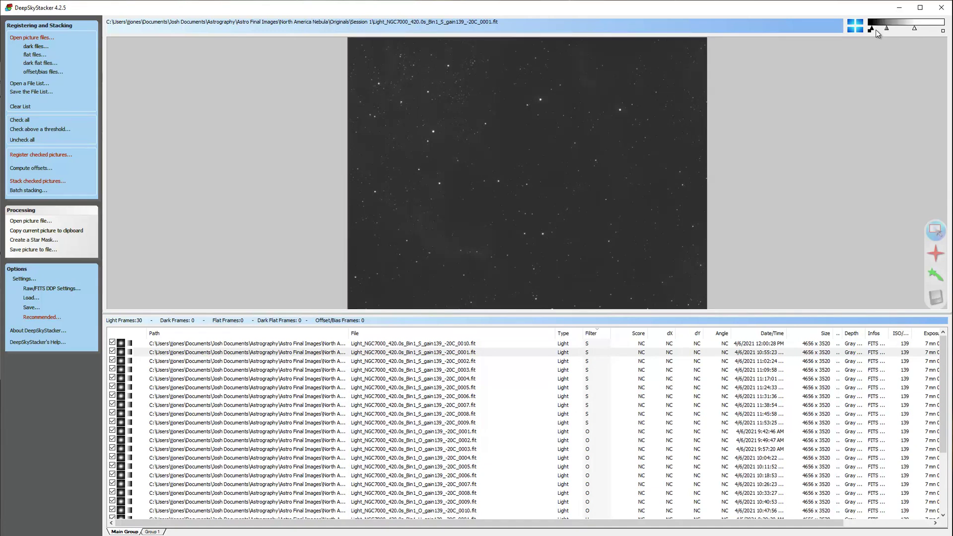
pyautogui.moveTo(872, 28); pyautogui.dragTo(872, 31)
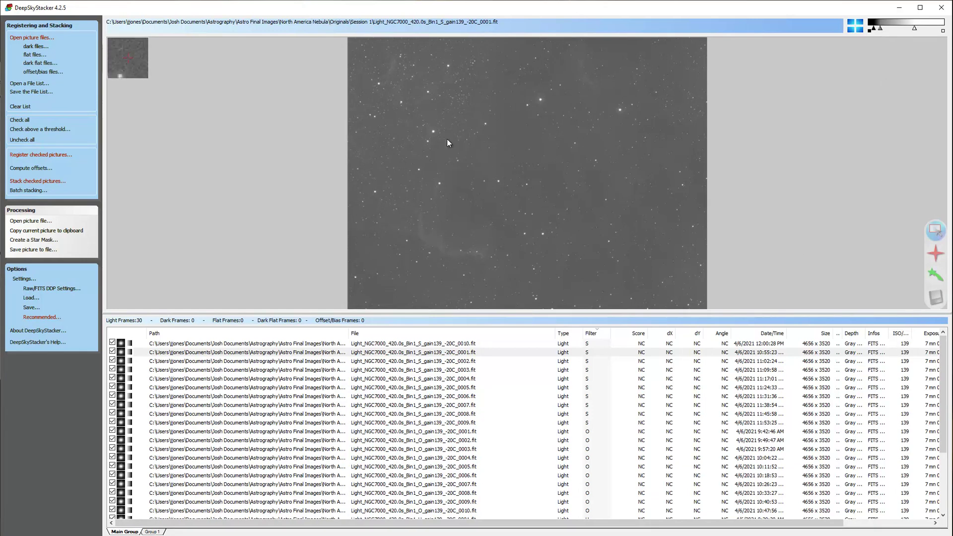
# Step: Preview the S-filter light frames one after another, from 0002 through 0006, to check their quality
pyautogui.click(447, 345)
pyautogui.click(453, 361)
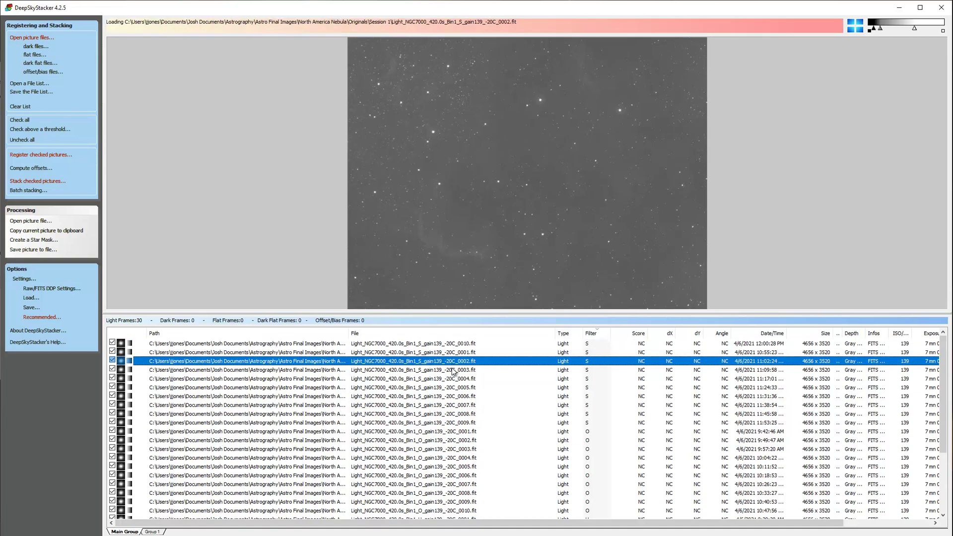
pyautogui.click(451, 370)
pyautogui.press('Down')
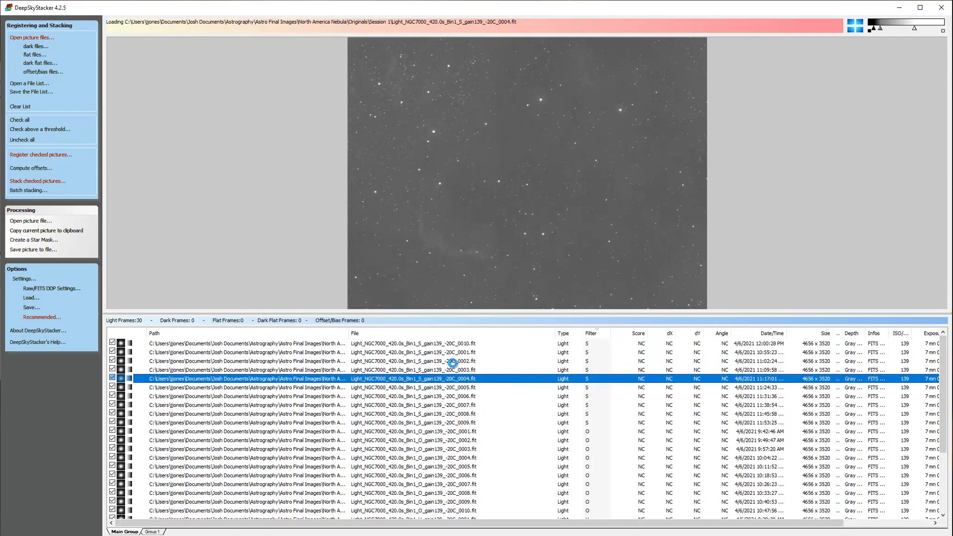
pyautogui.press('Down')
pyautogui.press('Down')
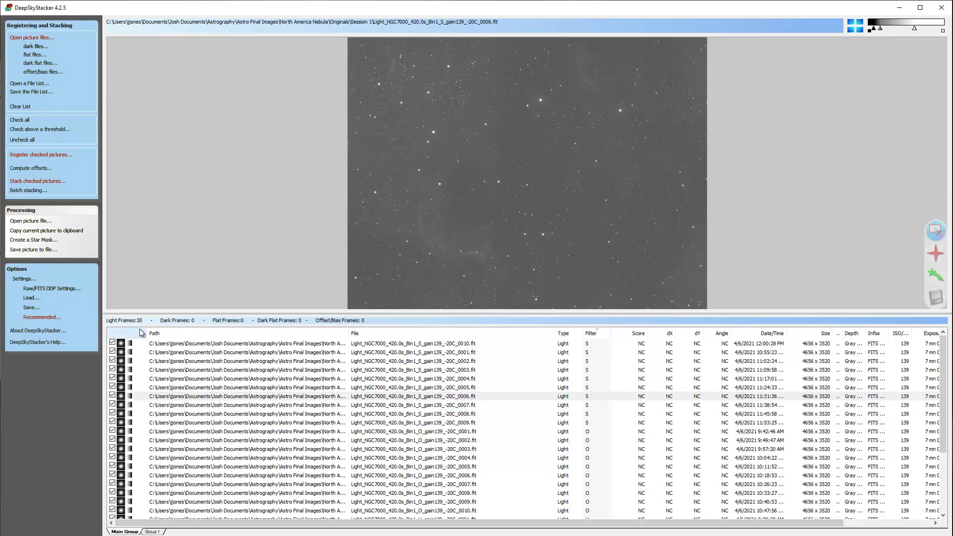
pyautogui.scroll(-3, 447, 417)
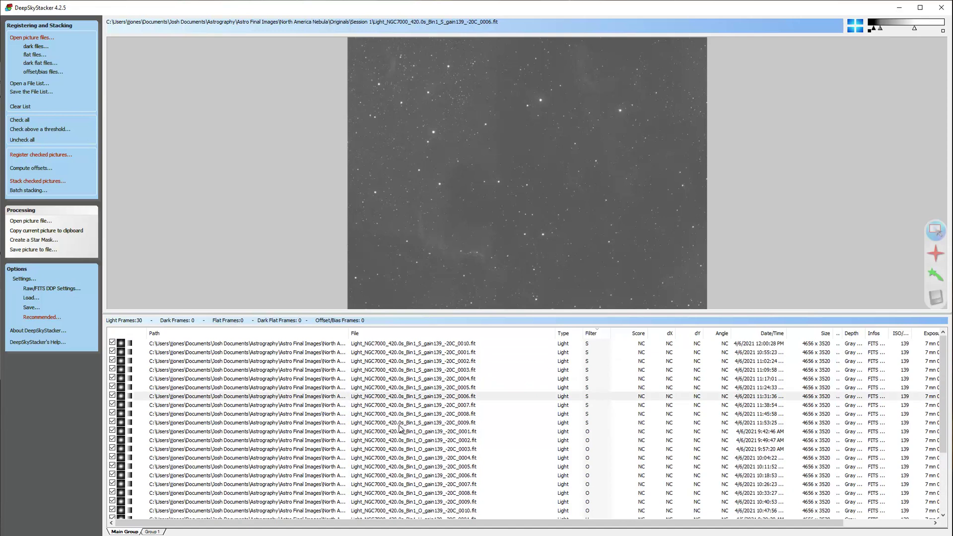
pyautogui.scroll(1, 402, 453)
pyautogui.scroll(2, 401, 453)
# Step: In the register settings, enable registering already registered pictures, with automatic hot pixel detection on and stacking after registering off
pyautogui.click(40, 154)
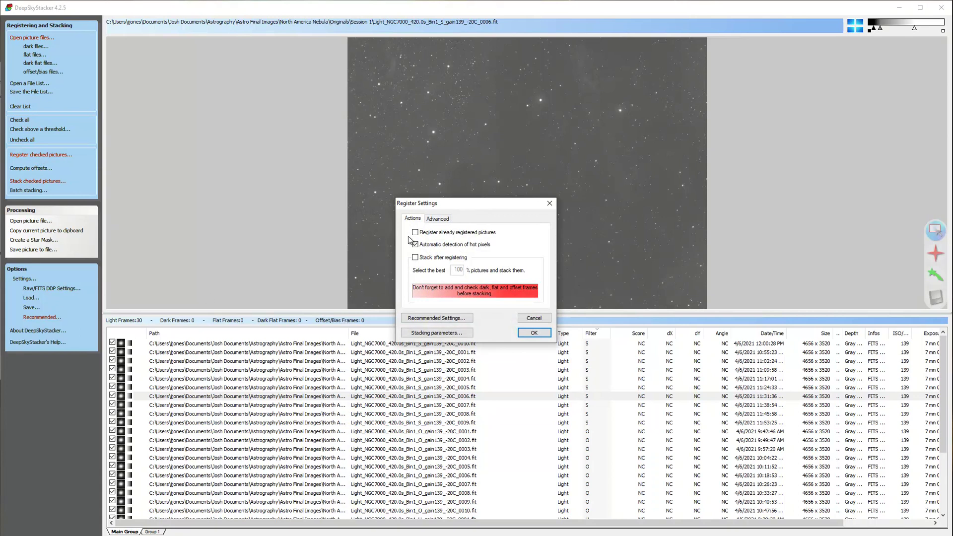
pyautogui.moveTo(468, 209); pyautogui.dragTo(469, 186)
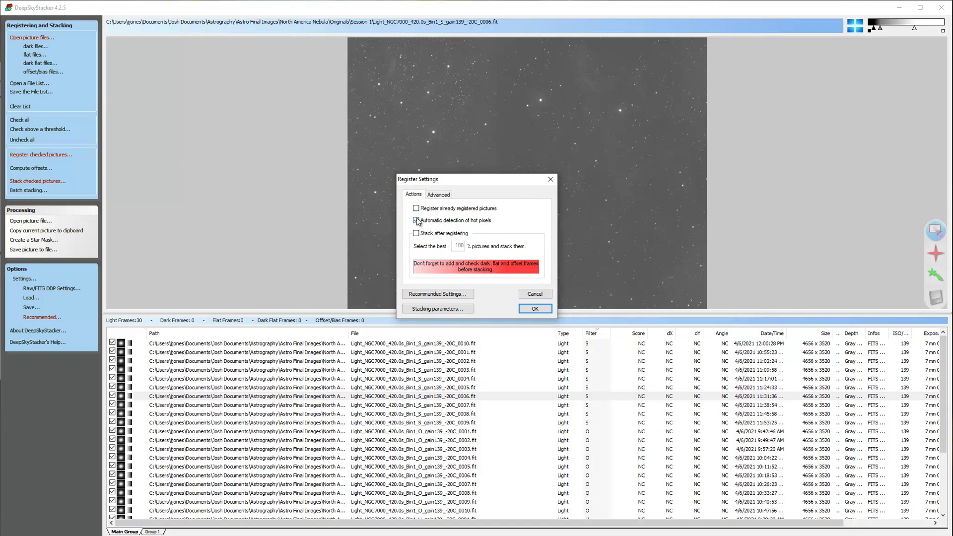
pyautogui.moveTo(469, 183); pyautogui.dragTo(268, 174)
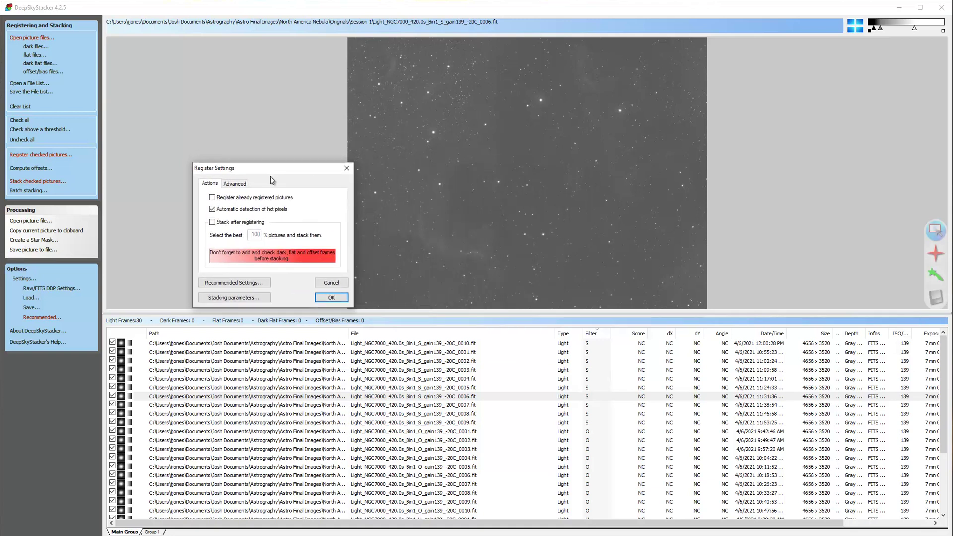
pyautogui.moveTo(283, 169); pyautogui.dragTo(289, 147)
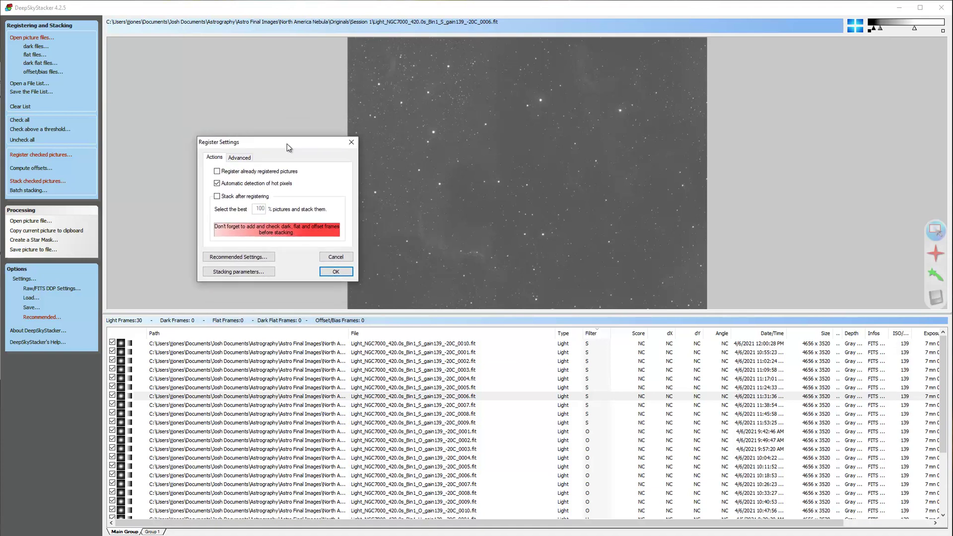
pyautogui.click(218, 172)
pyautogui.moveTo(278, 145); pyautogui.dragTo(275, 149)
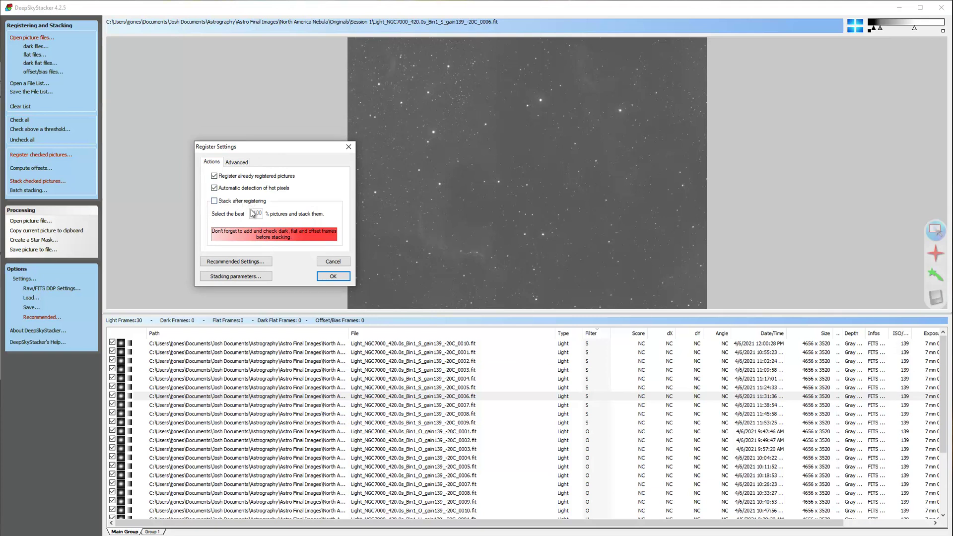
pyautogui.click(215, 203)
pyautogui.click(215, 201)
pyautogui.click(215, 188)
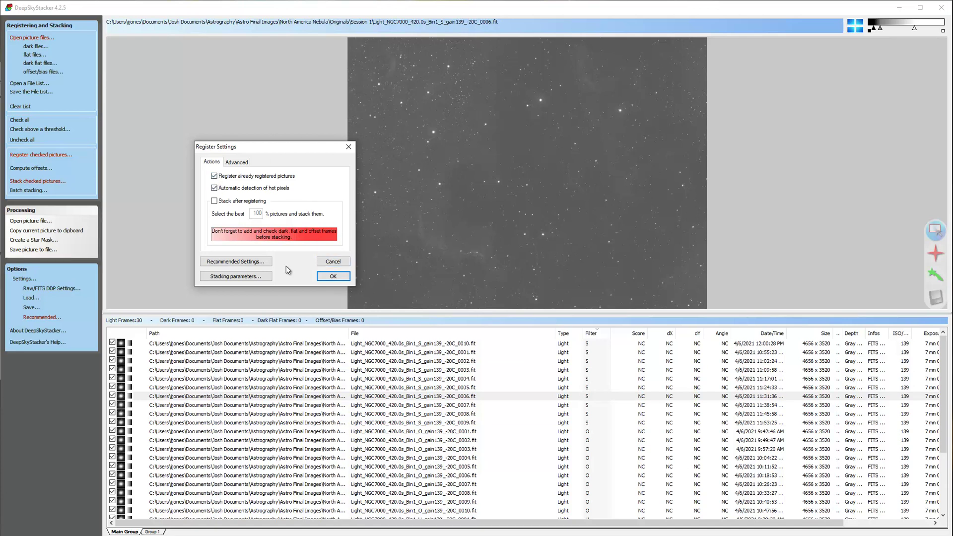
# Step: Review the recommended settings, accept the stacking parameters with TIFF as the file format, and start registering the checked pictures
pyautogui.click(238, 263)
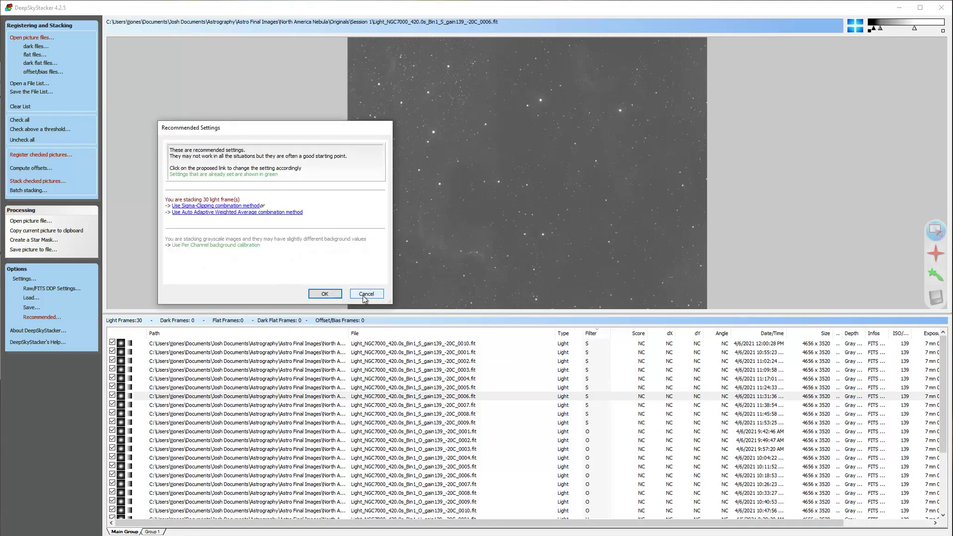
pyautogui.click(366, 295)
pyautogui.click(234, 279)
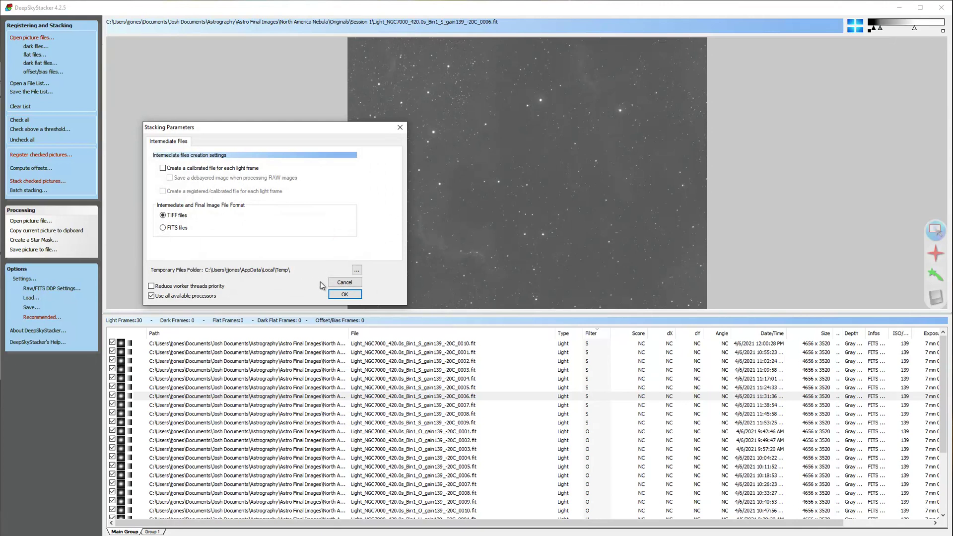
pyautogui.click(345, 295)
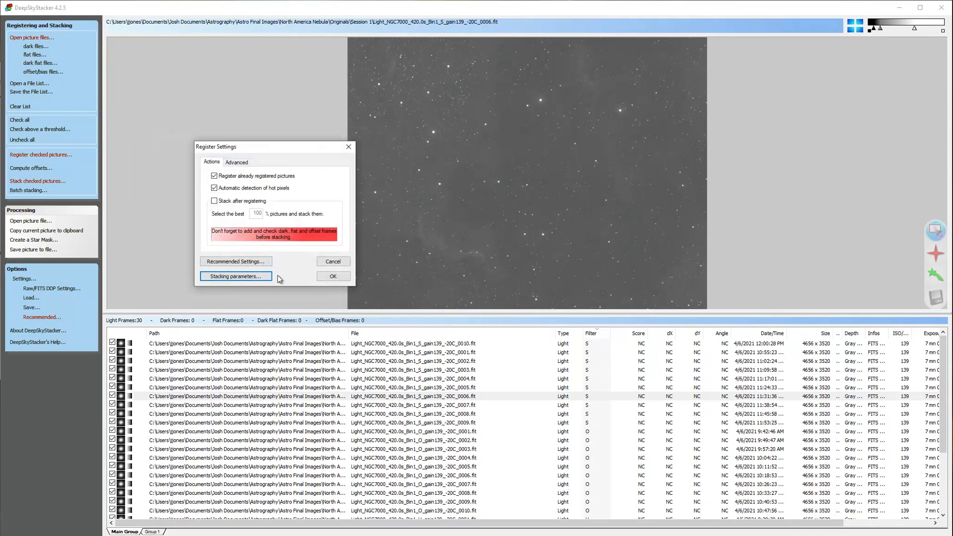
pyautogui.click(334, 277)
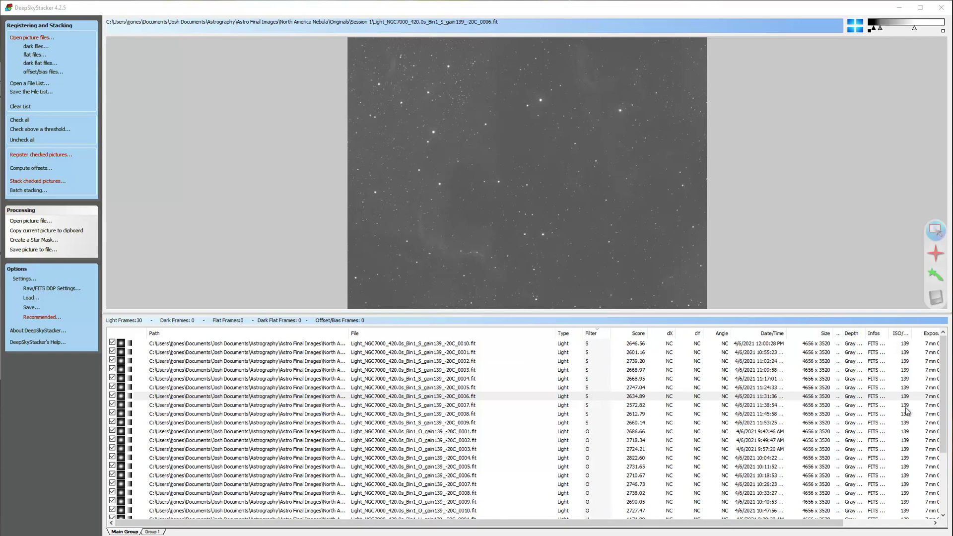
# Step: Compare the registered frames' scores, FWHM, sky background and star counts, previewing S frames 0001, 0002 and 0010
pyautogui.moveTo(784, 528); pyautogui.dragTo(872, 525)
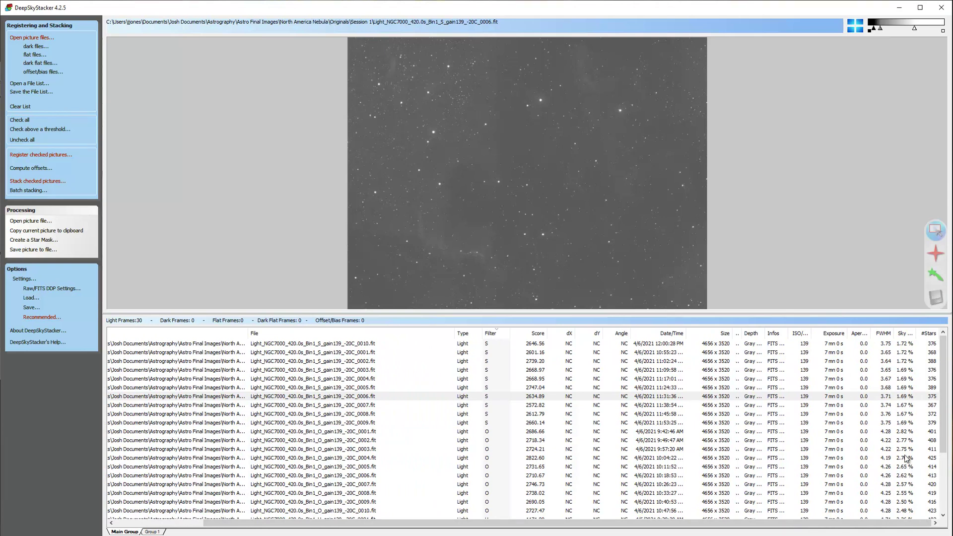
pyautogui.moveTo(850, 527)
pyautogui.mouseDown()
pyautogui.moveTo(794, 531)
pyautogui.moveTo(846, 531)
pyautogui.mouseUp()
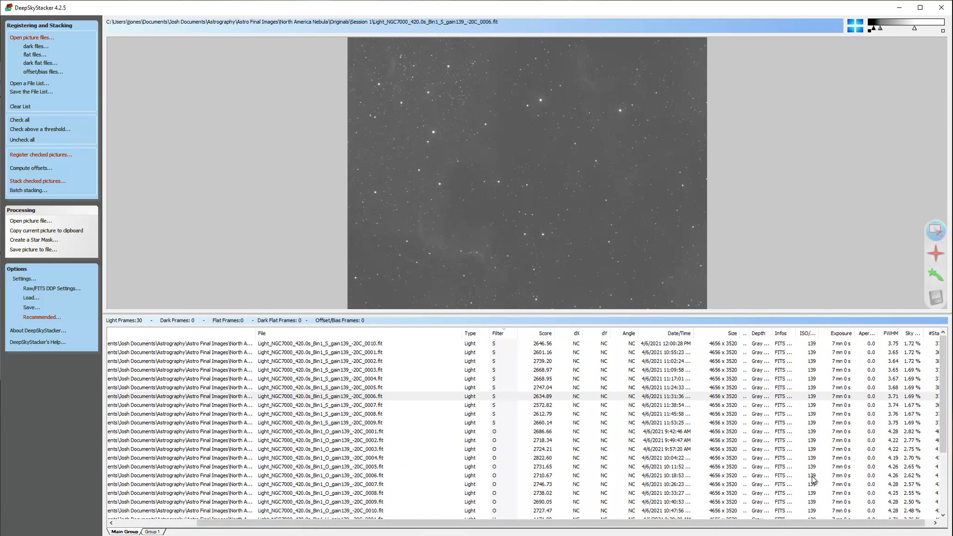
pyautogui.moveTo(945, 371)
pyautogui.mouseDown()
pyautogui.moveTo(945, 428)
pyautogui.moveTo(945, 370)
pyautogui.mouseUp()
pyautogui.click(544, 348)
pyautogui.click(542, 354)
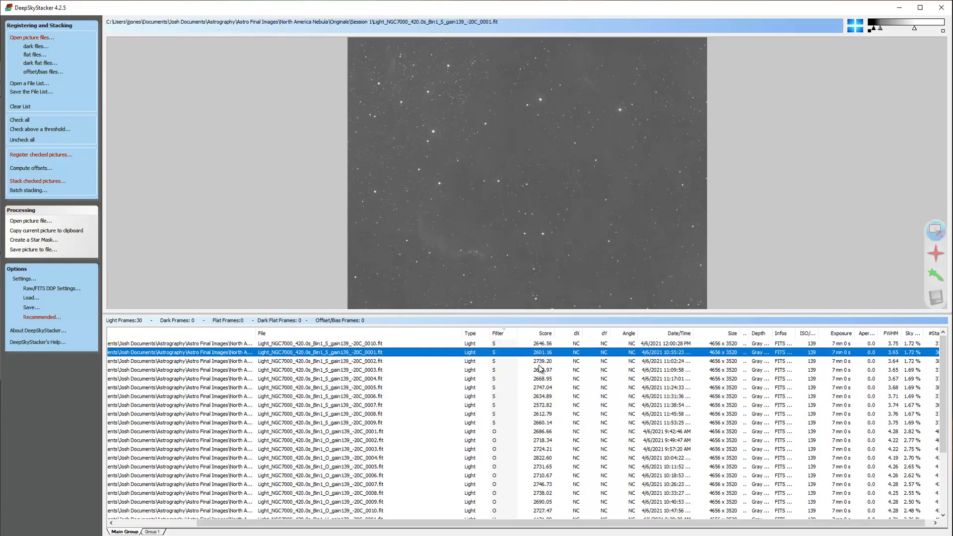
pyautogui.click(542, 362)
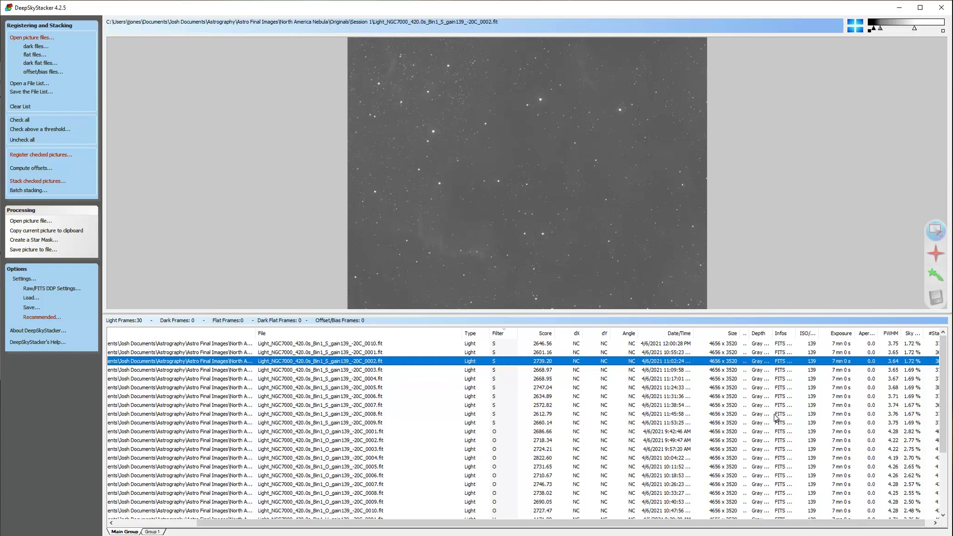
pyautogui.click(548, 343)
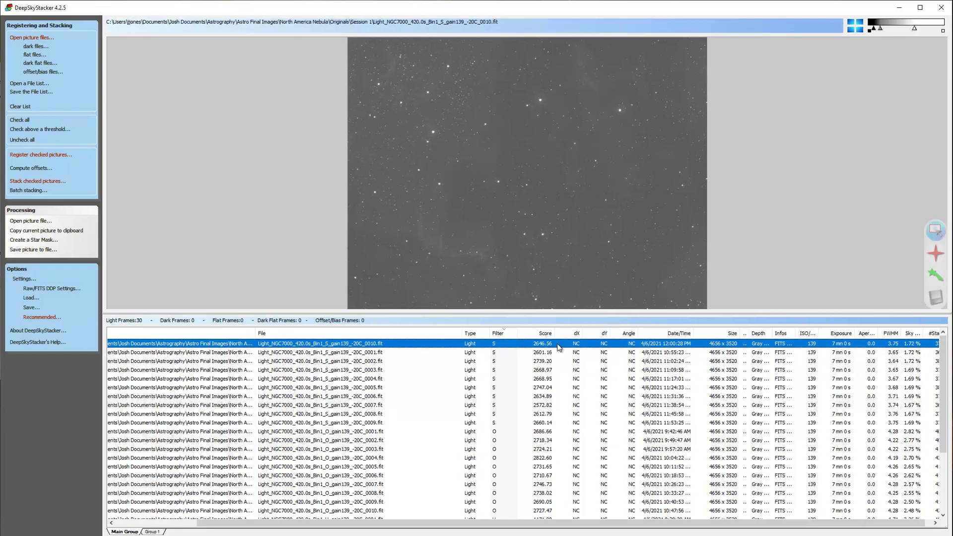
# Step: Preview the registered S-filter light frames one after another, from 0001 through 0009, to compare their quality
pyautogui.press('Down')
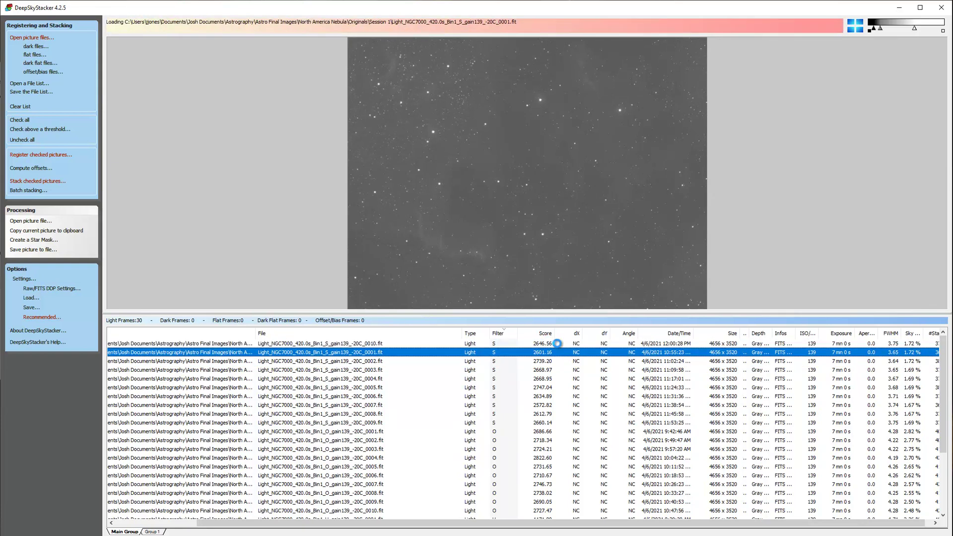
pyautogui.press('Down')
pyautogui.press('Down')
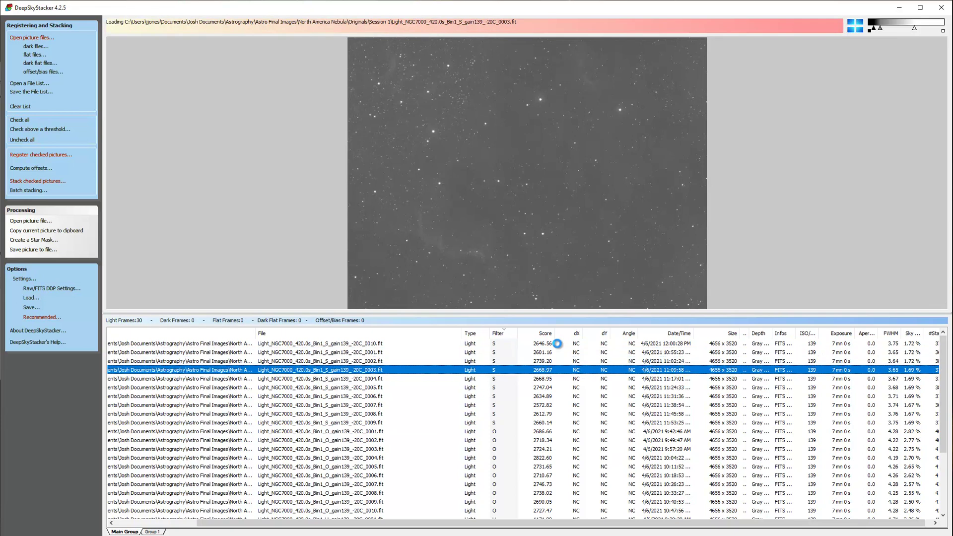
pyautogui.press('Down')
pyautogui.press('Down')
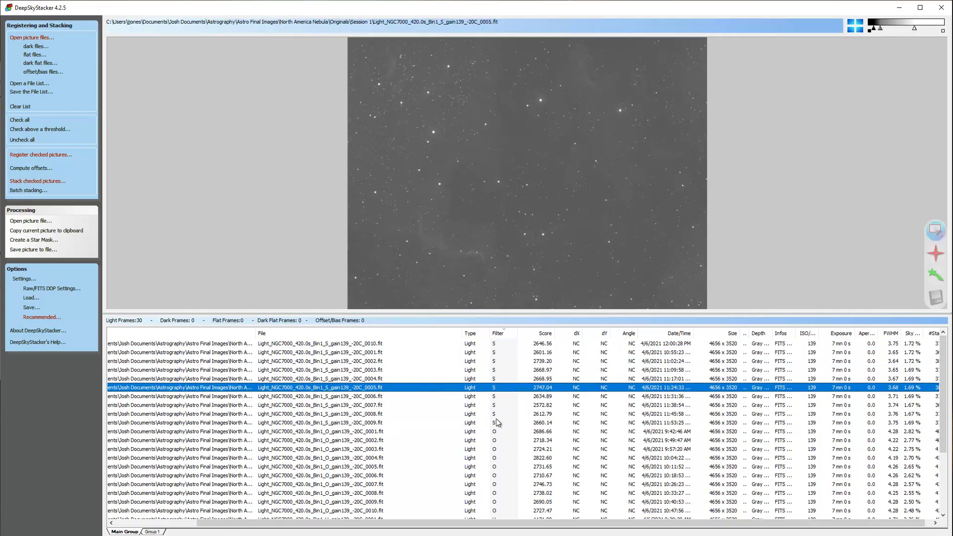
pyautogui.press('Down')
pyautogui.press('Down')
pyautogui.press('Down')
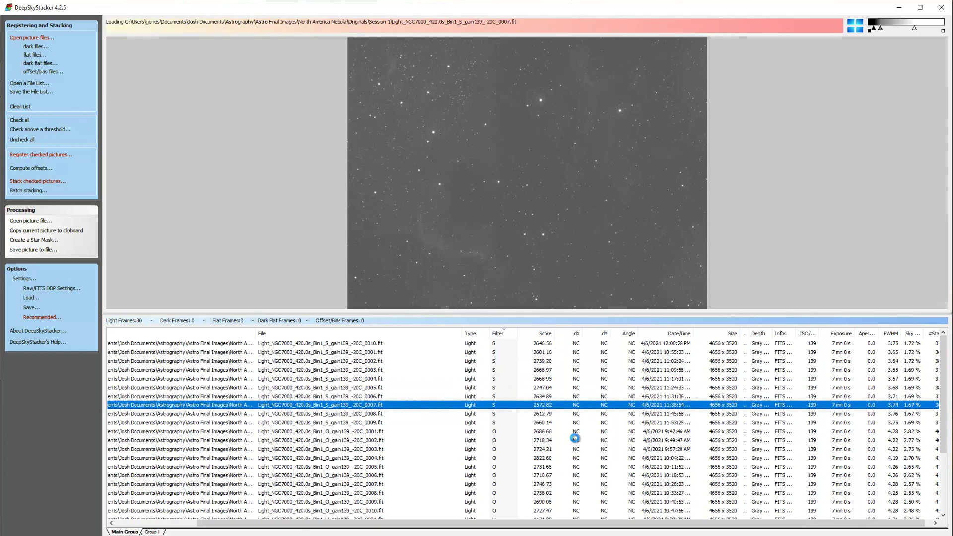
pyautogui.press('Down')
pyautogui.press('Down')
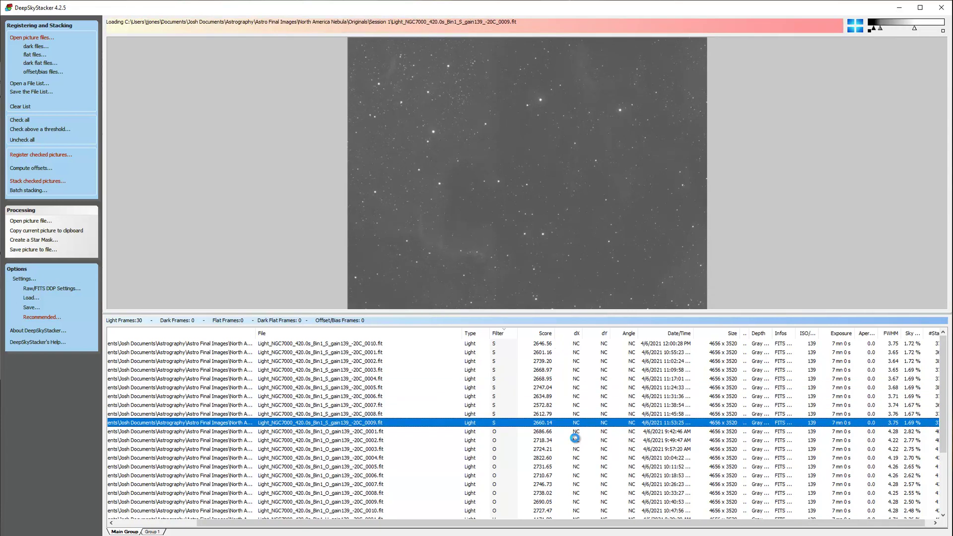
# Step: Review the checkbox and the list of available actions for S-filter light frame 0009
pyautogui.press('Up')
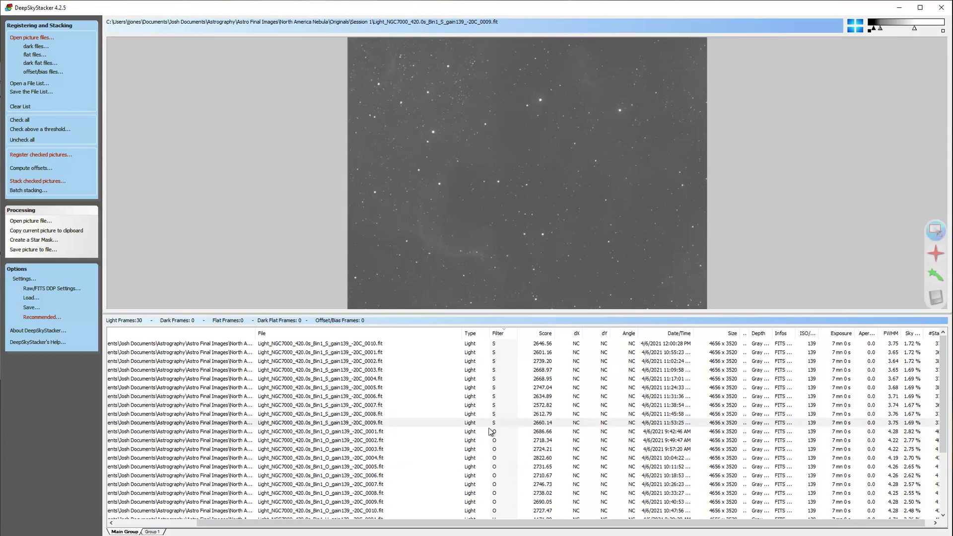
pyautogui.hscroll(-3, 149, 437)
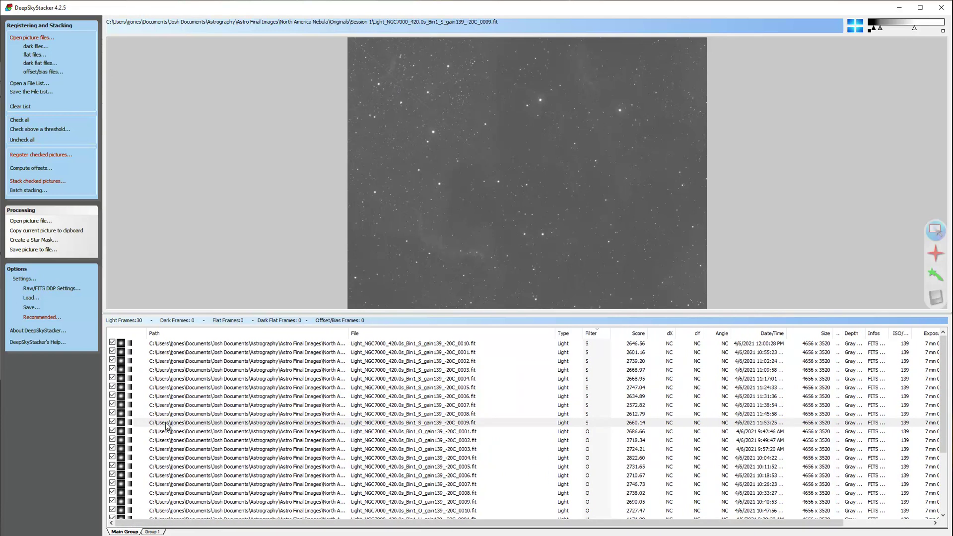
pyautogui.rightClick(280, 425)
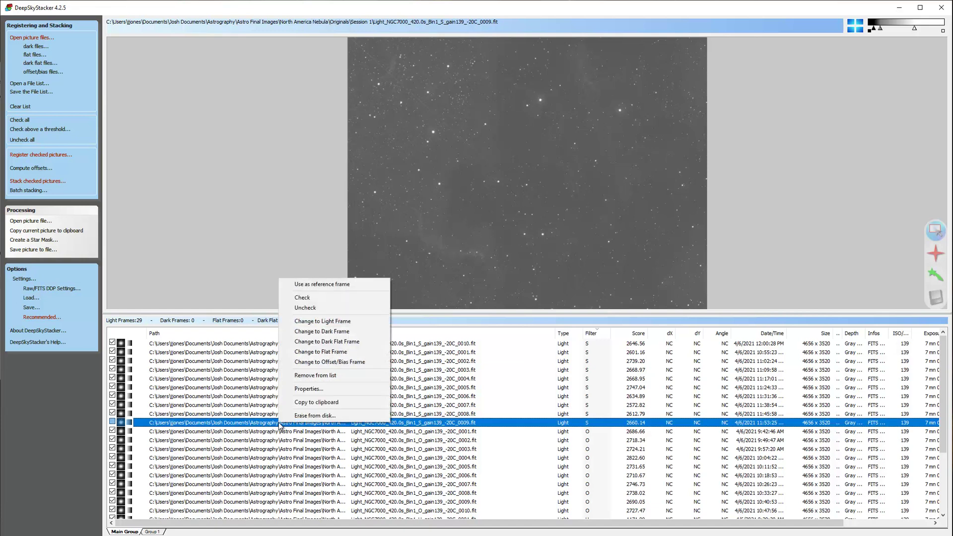
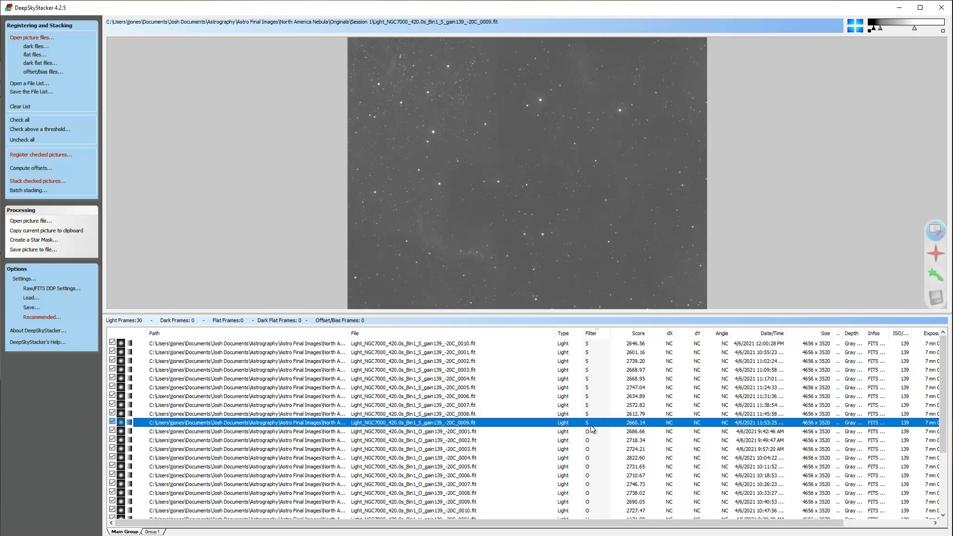
# Step: Compare S-filter frame 0009 with O-filter frame 0001 by previewing them alternately
pyautogui.click(592, 431)
pyautogui.click(590, 423)
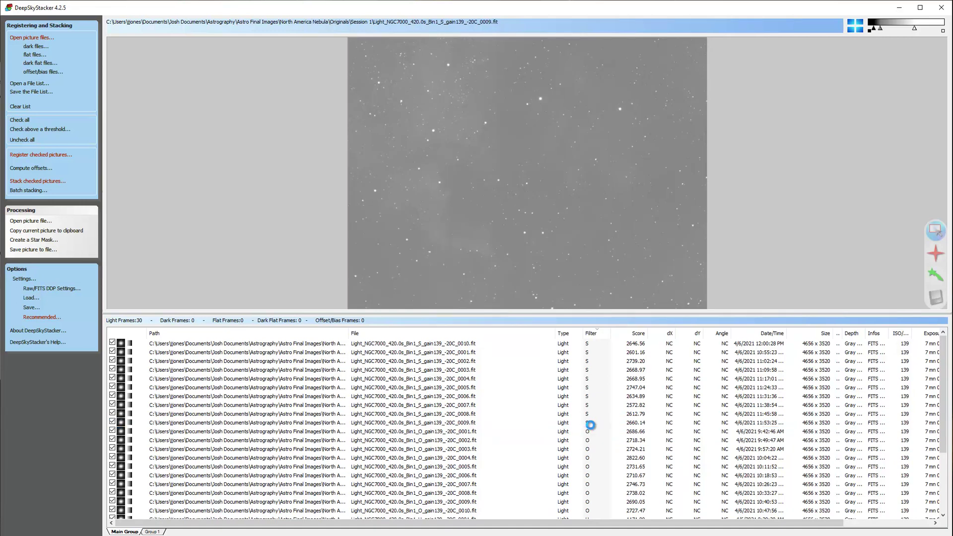
pyautogui.click(591, 430)
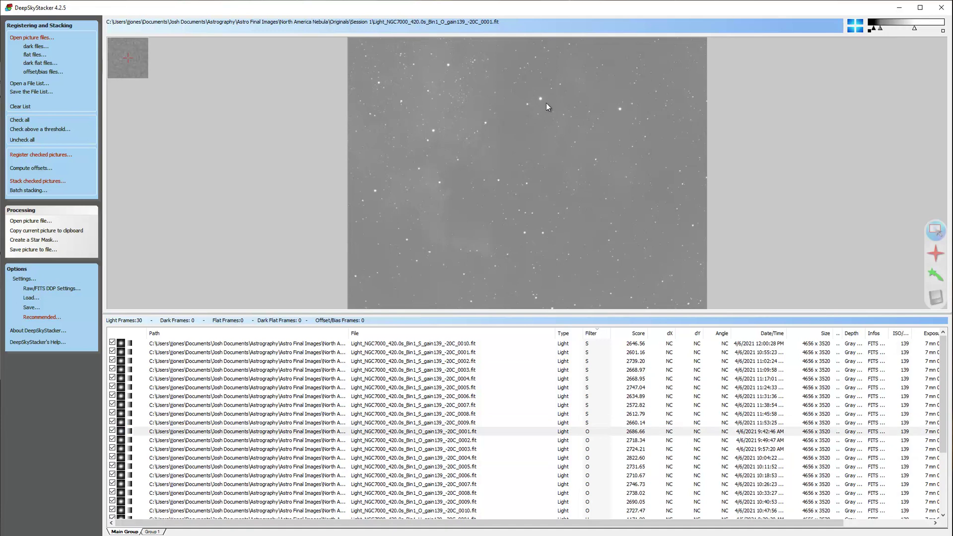
pyautogui.click(590, 424)
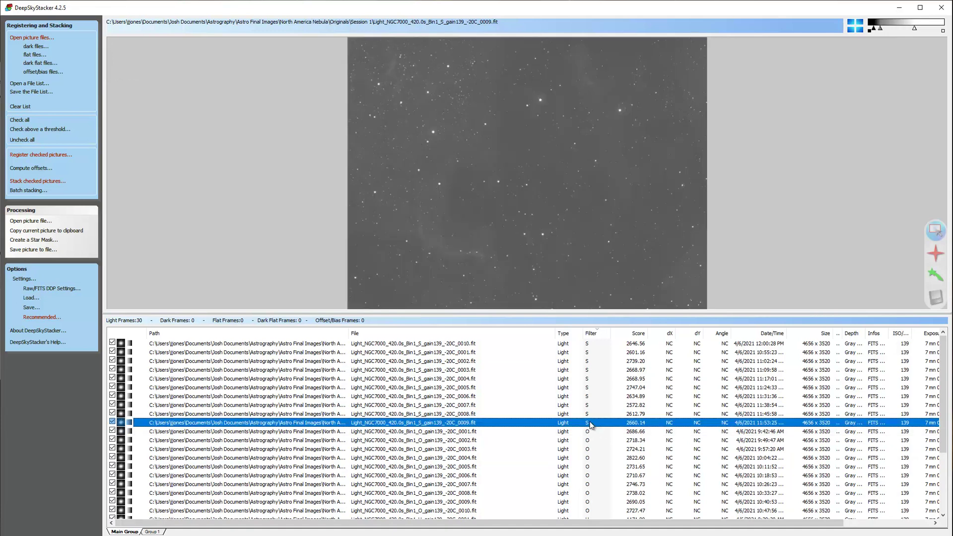
pyautogui.press('Down')
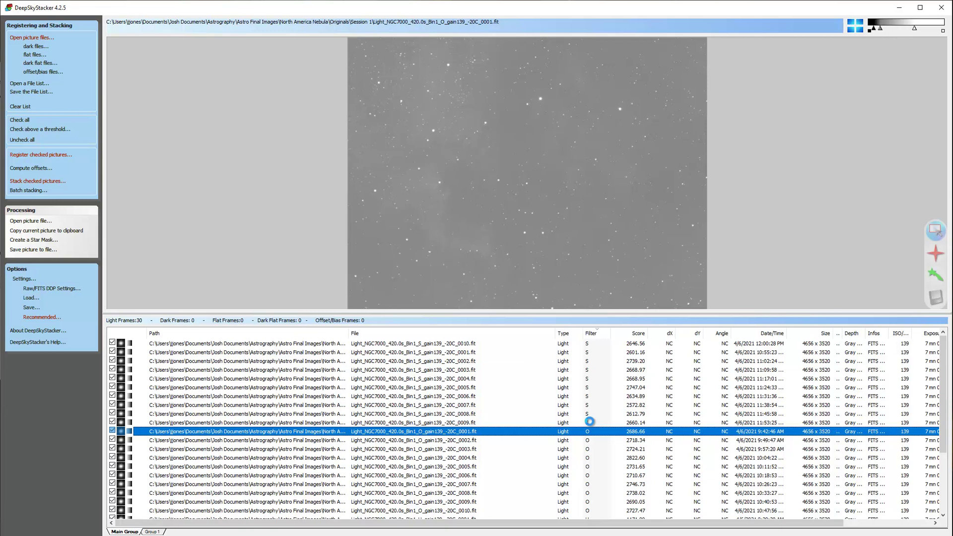
pyautogui.click(589, 421)
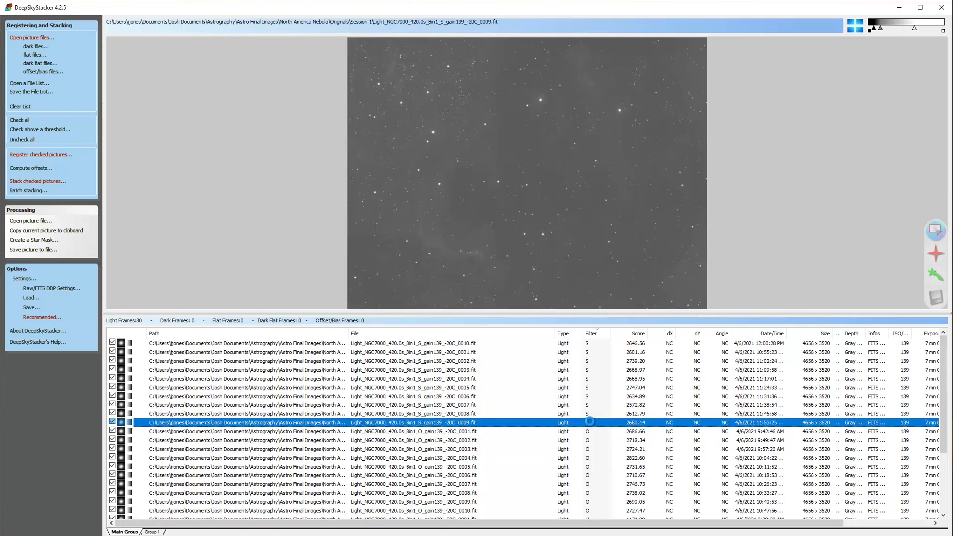
pyautogui.press('Down')
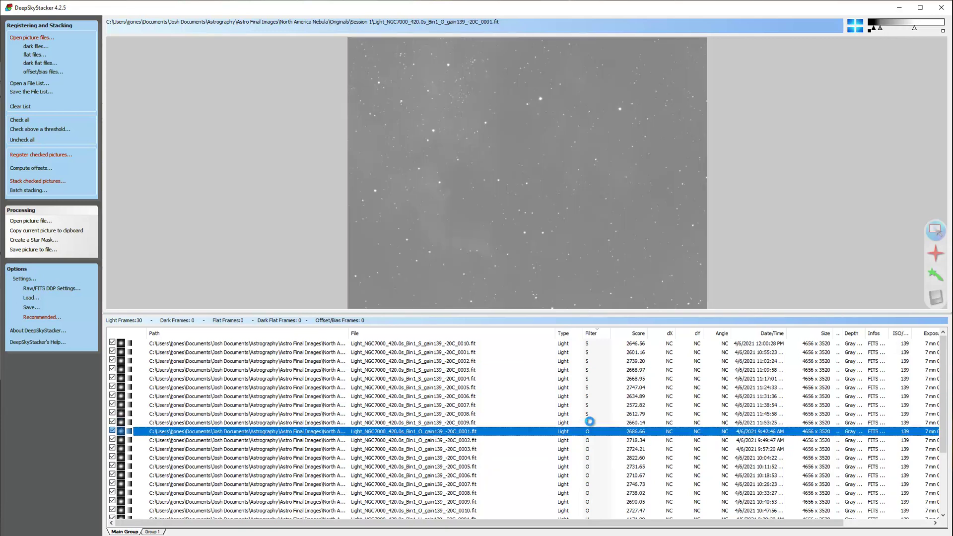
# Step: Examine the FWHM, sky background and star counts while stepping through the O-filter frames from 0002 through 0010
pyautogui.moveTo(703, 530); pyautogui.dragTo(806, 529)
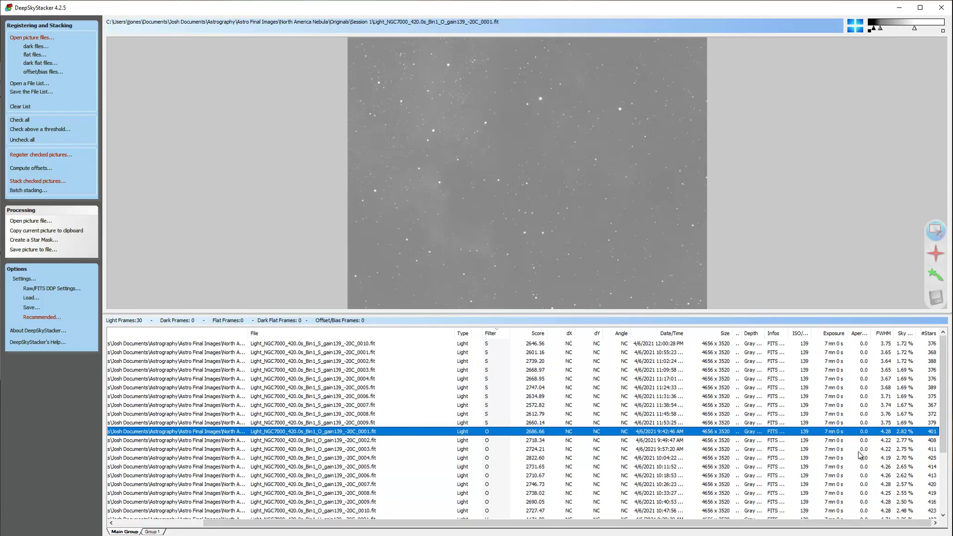
pyautogui.press('Down')
pyautogui.press('Down')
pyautogui.press('Down')
pyautogui.press('Down')
pyautogui.press('Down')
pyautogui.press('Down')
pyautogui.press('Down')
pyautogui.press('Down')
pyautogui.press('Down')
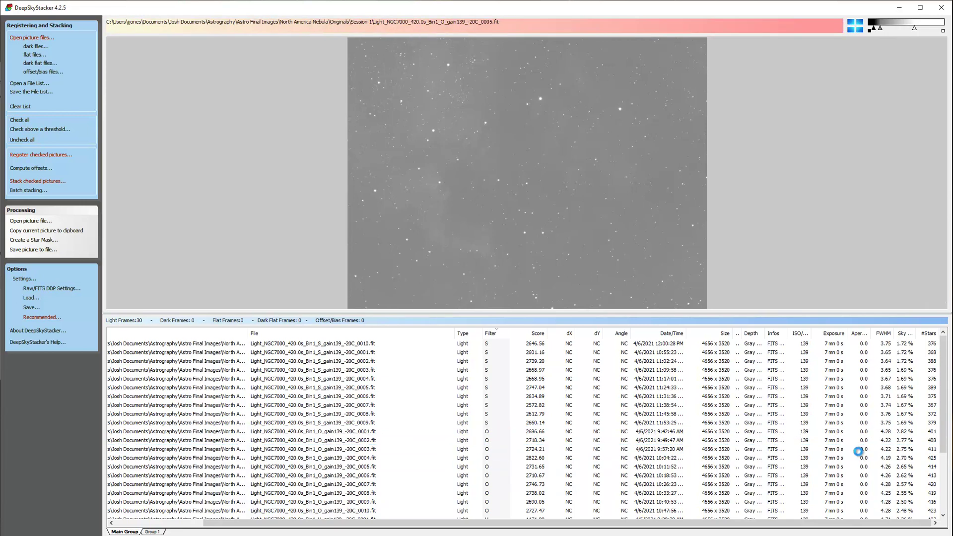
# Step: Compare H-filter frame 0001 with O-filter frame 0010 by switching the preview back and forth between them
pyautogui.press('Down')
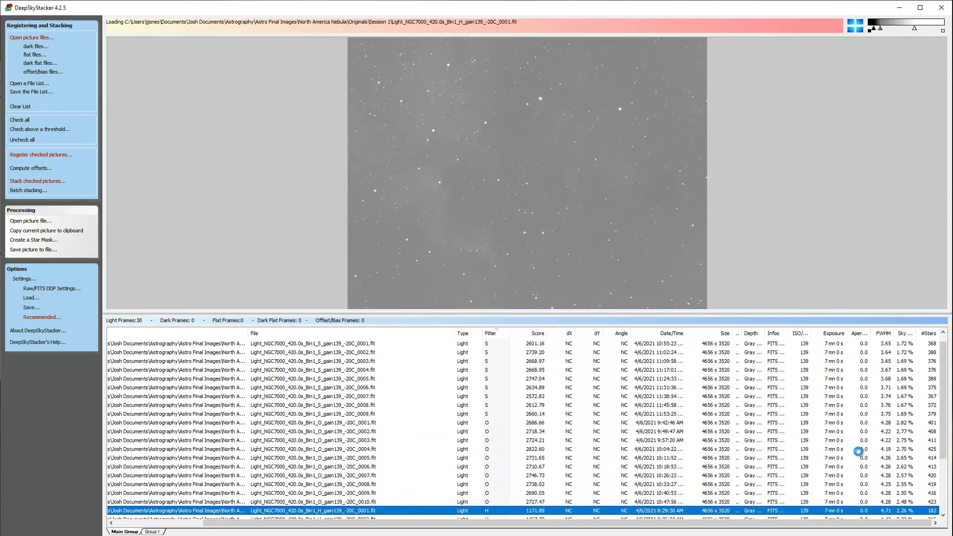
pyautogui.press('Down')
pyautogui.press('Down')
pyautogui.press('Up')
pyautogui.press('Up')
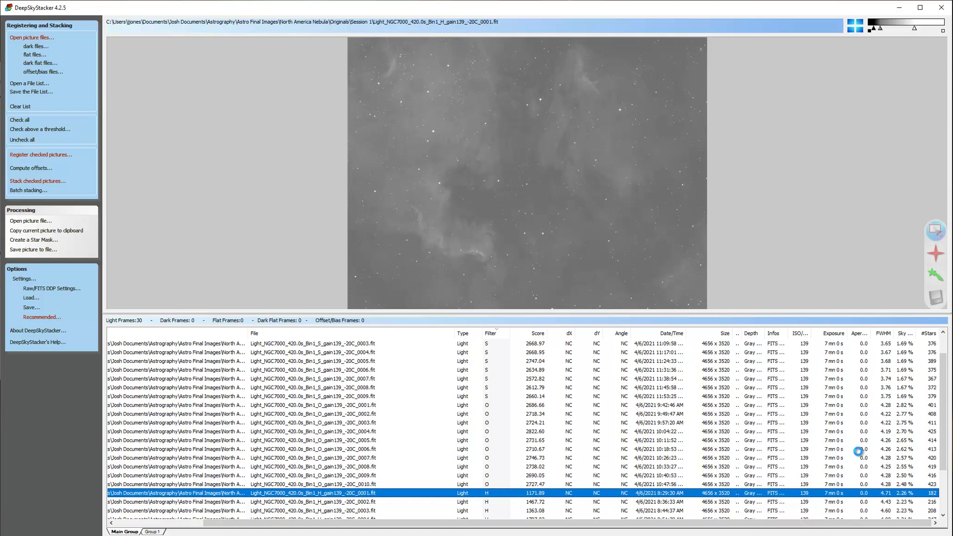
pyautogui.press('Up')
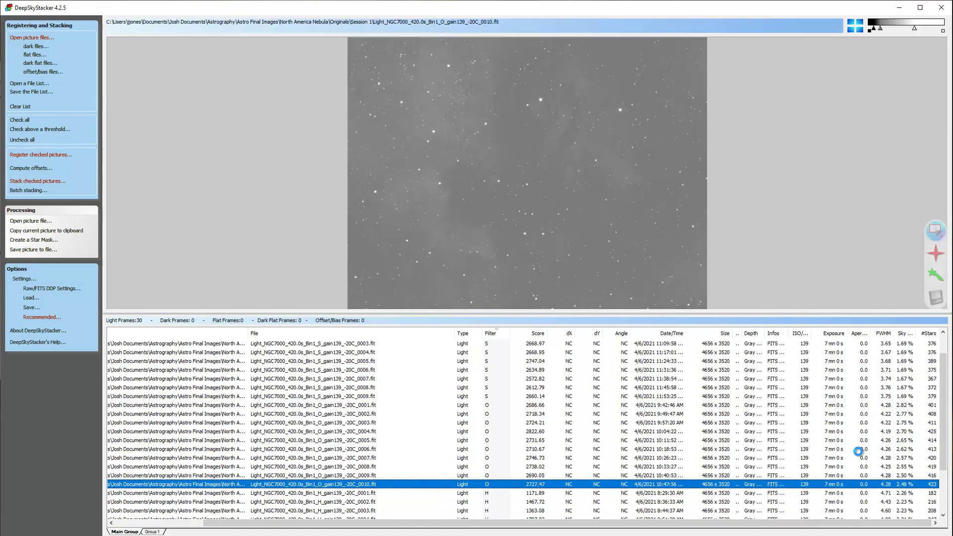
pyautogui.press('Down')
pyautogui.press('Up')
pyautogui.press('Down')
pyautogui.press('Up')
pyautogui.press('Down')
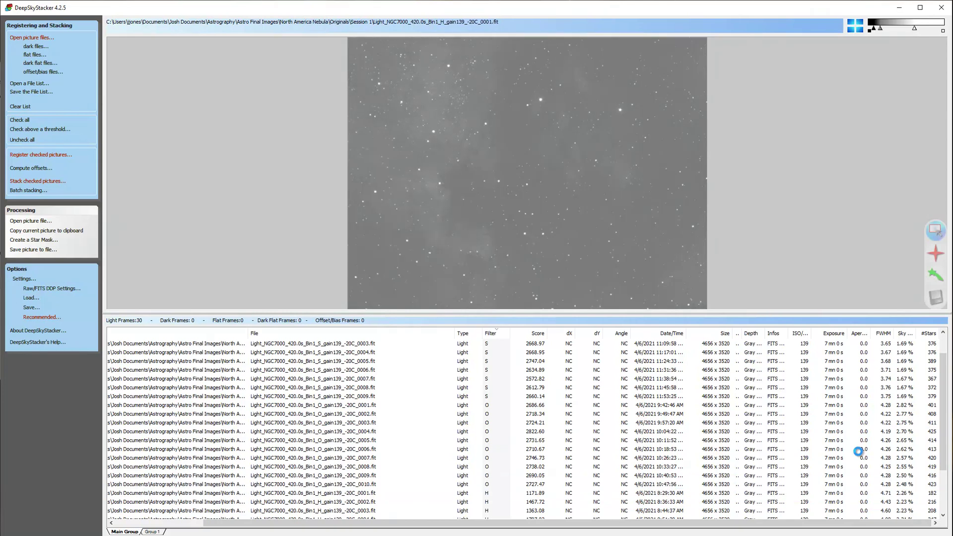
pyautogui.press('Up')
pyautogui.press('Down')
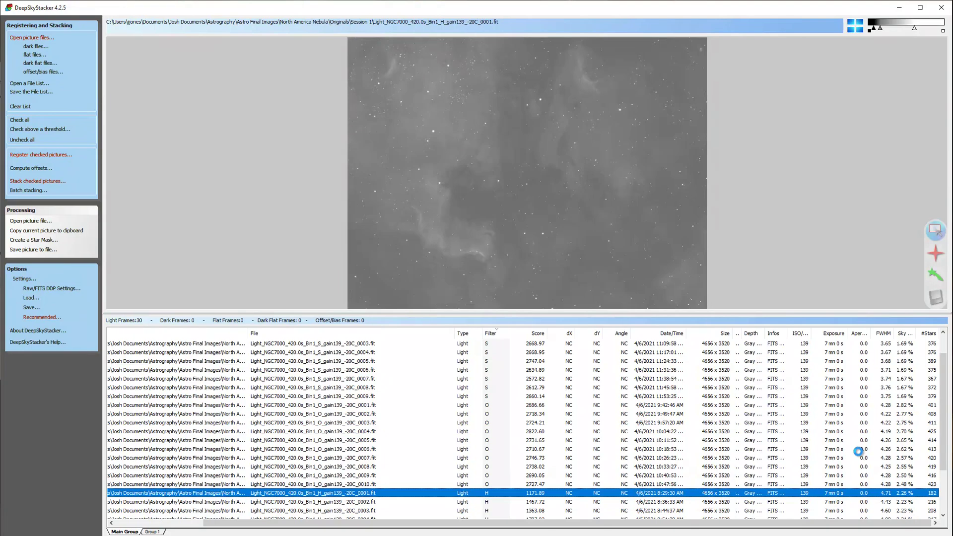
pyautogui.press('Up')
pyautogui.press('Down')
pyautogui.press('Up')
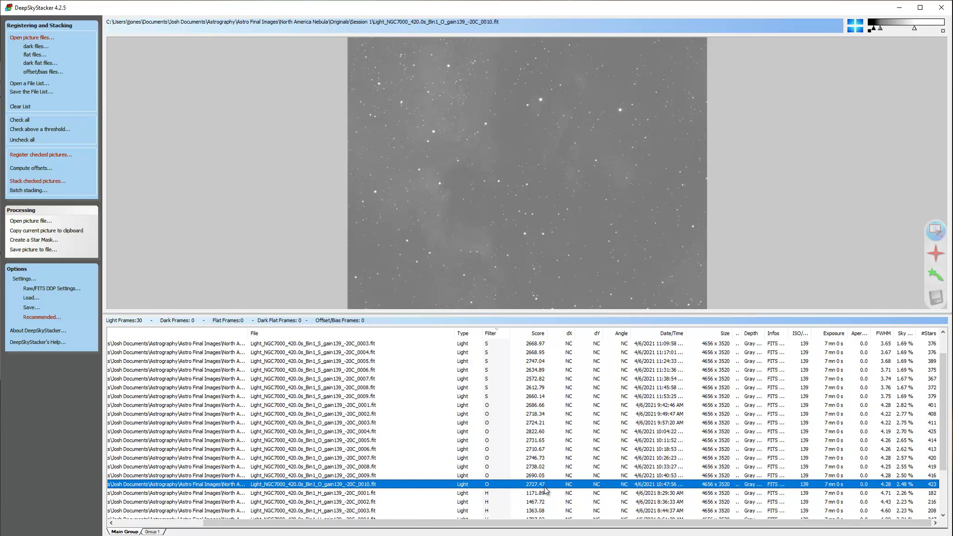
# Step: Step through the H-filter light frames to compare their quality and statistics, finishing with a preview of frame 0007
pyautogui.press('Down')
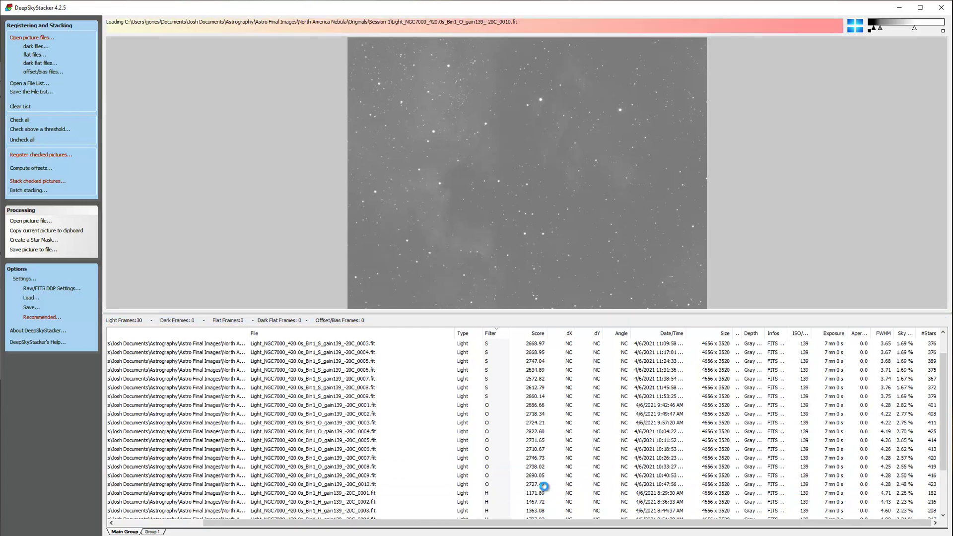
pyautogui.press('Down')
pyautogui.press('Down')
pyautogui.press('Down')
pyautogui.press('Down')
pyautogui.press('Down')
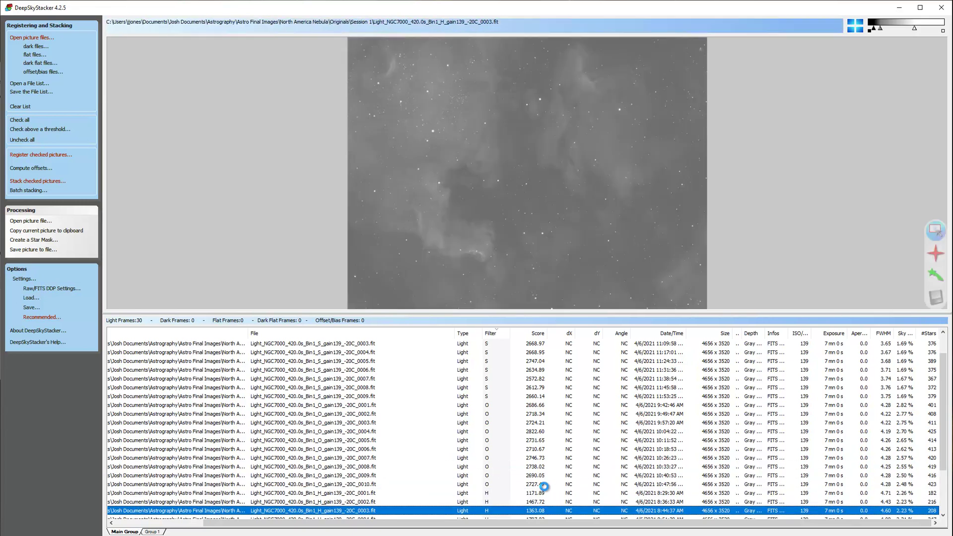
pyautogui.press('Down')
pyautogui.press('Down')
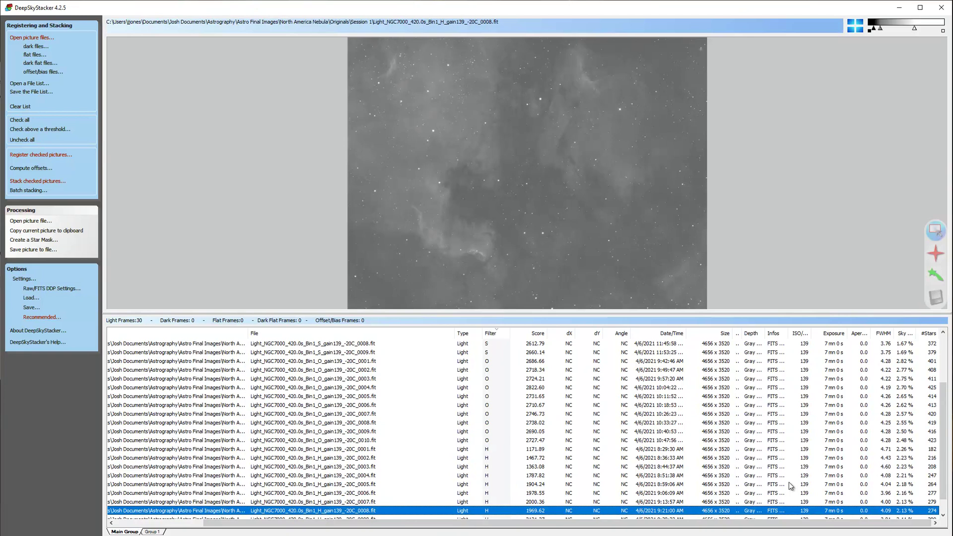
pyautogui.press('Down')
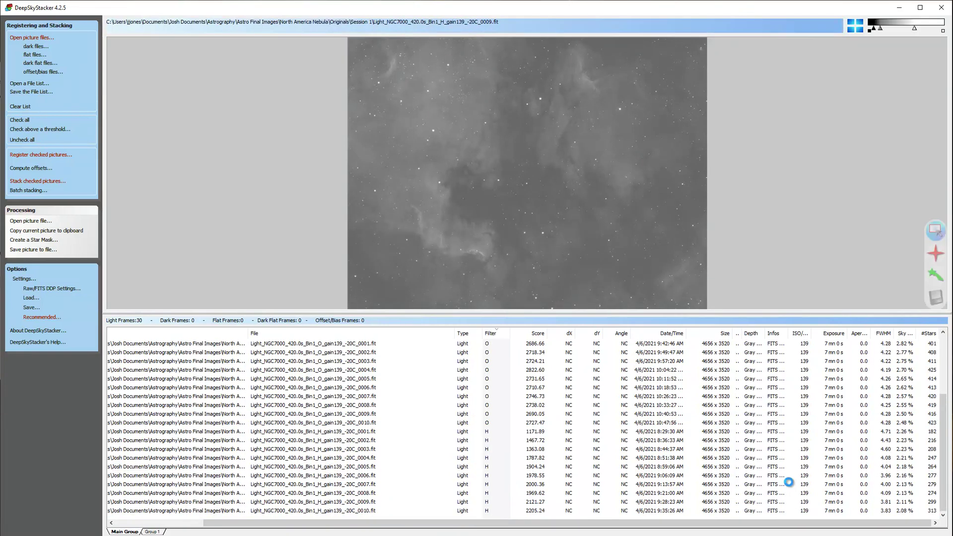
pyautogui.click(789, 482)
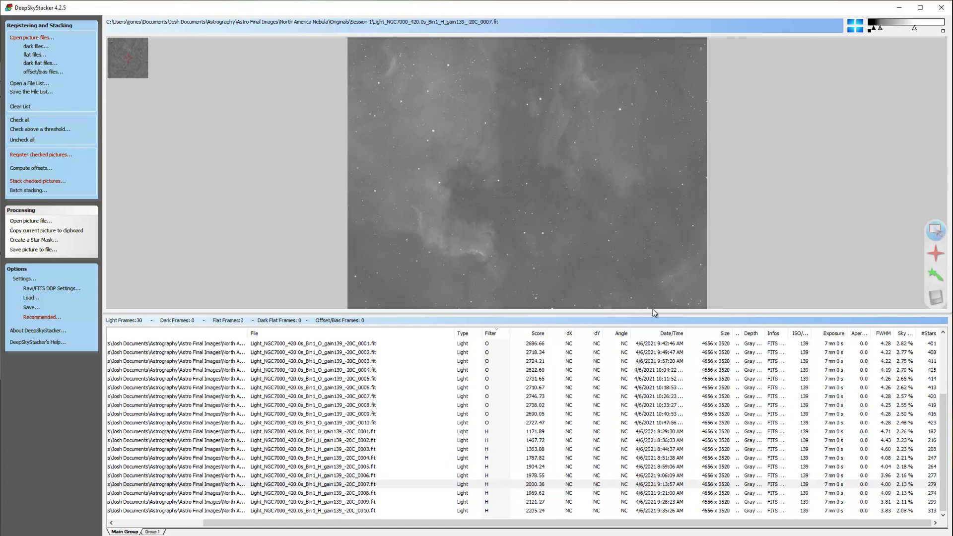
# Step: Preview S-filter frame 0009 again and look over the S, O and H frames in the list
pyautogui.scroll(4, 504, 413)
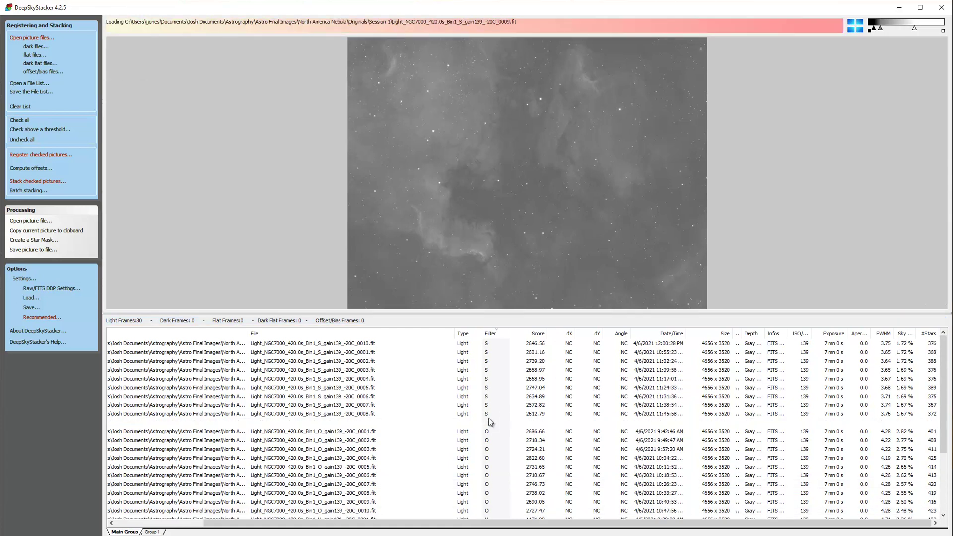
pyautogui.click(491, 422)
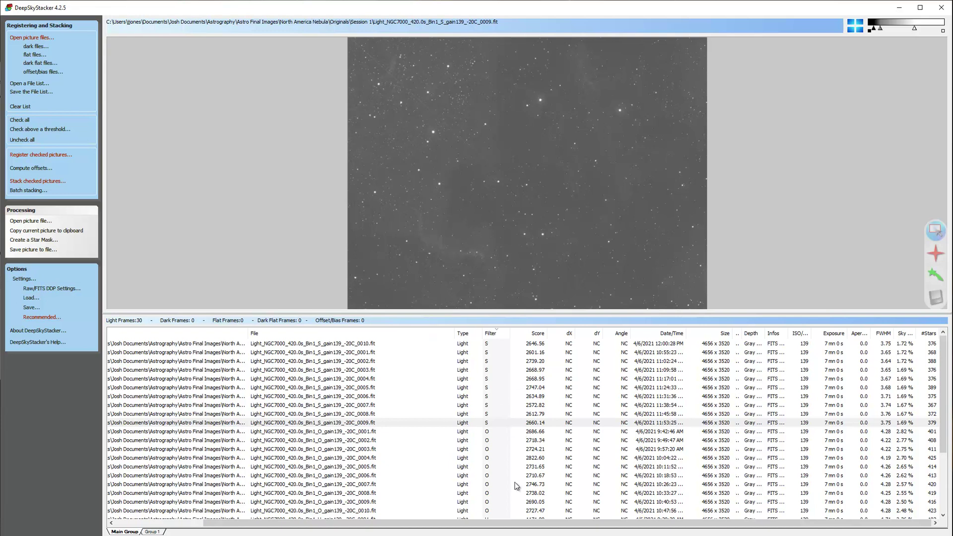
pyautogui.scroll(-2, 374, 426)
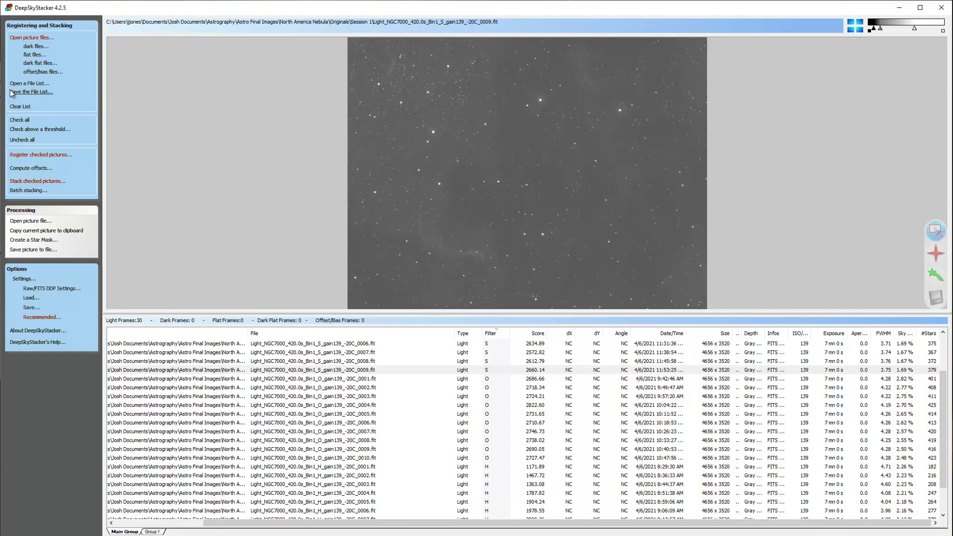
# Step: Switch to File Explorer and open the Bias folder within Flats, Darks, Bias under Astro Final Images
pyautogui.hotkey('alt', 'Tab')
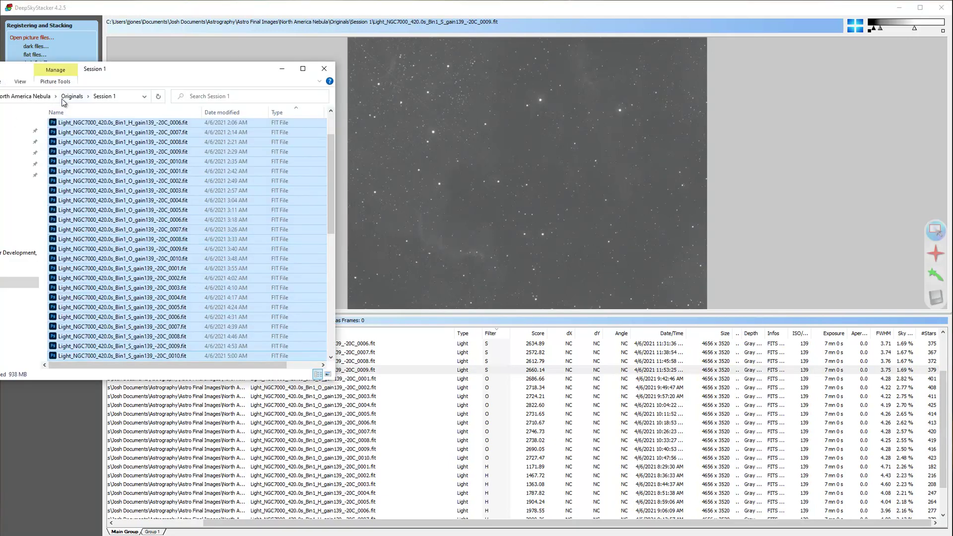
pyautogui.click(34, 96)
pyautogui.click(37, 97)
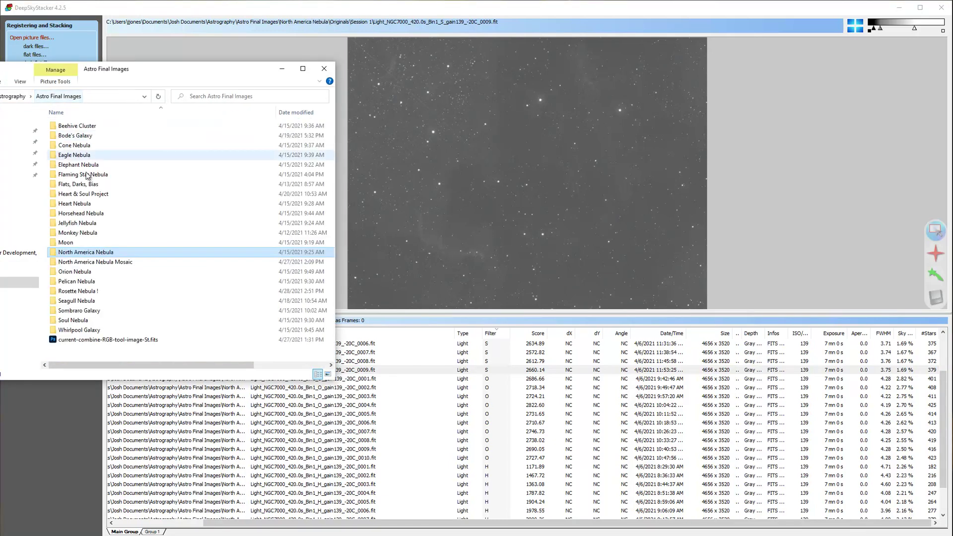
pyautogui.click(82, 187)
pyautogui.doubleClick(81, 187)
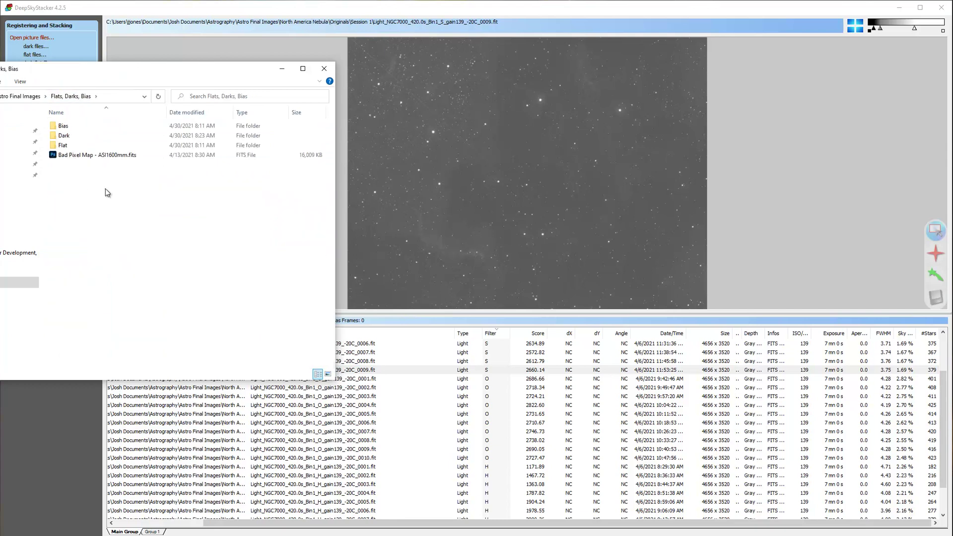
pyautogui.doubleClick(63, 126)
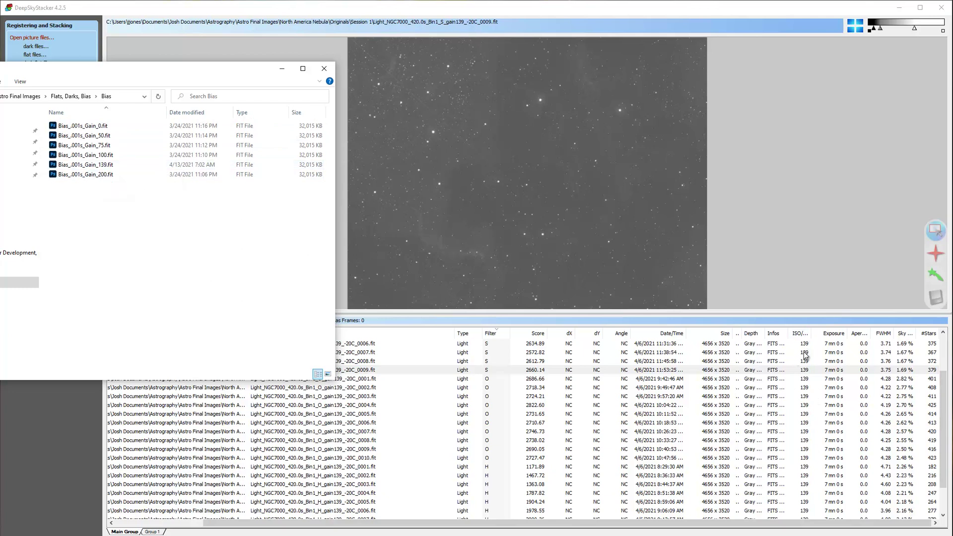
# Step: Add Bias_.001s_Gain_139.fit from the Bias folder to DeepSkyStacker as an offset/bias frame
pyautogui.moveTo(99, 166); pyautogui.dragTo(516, 263)
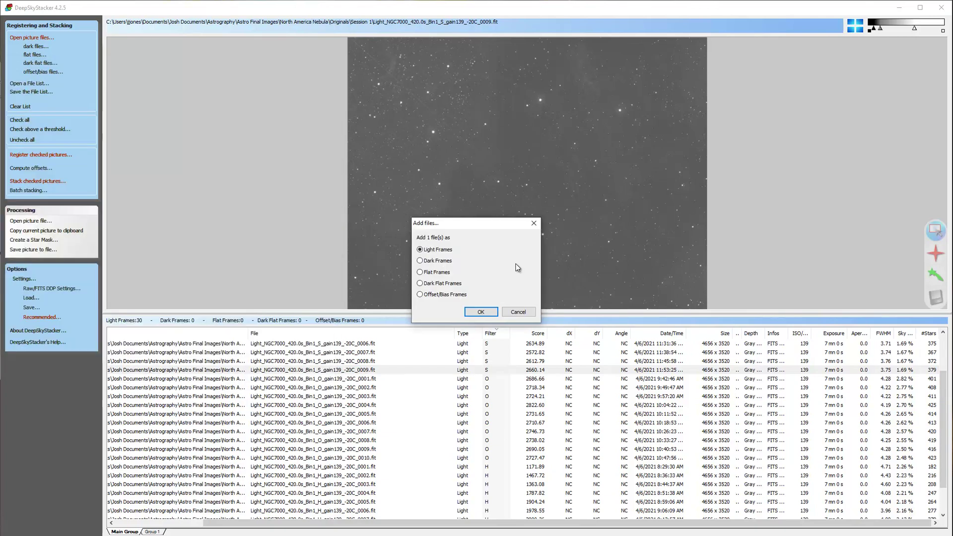
pyautogui.click(478, 312)
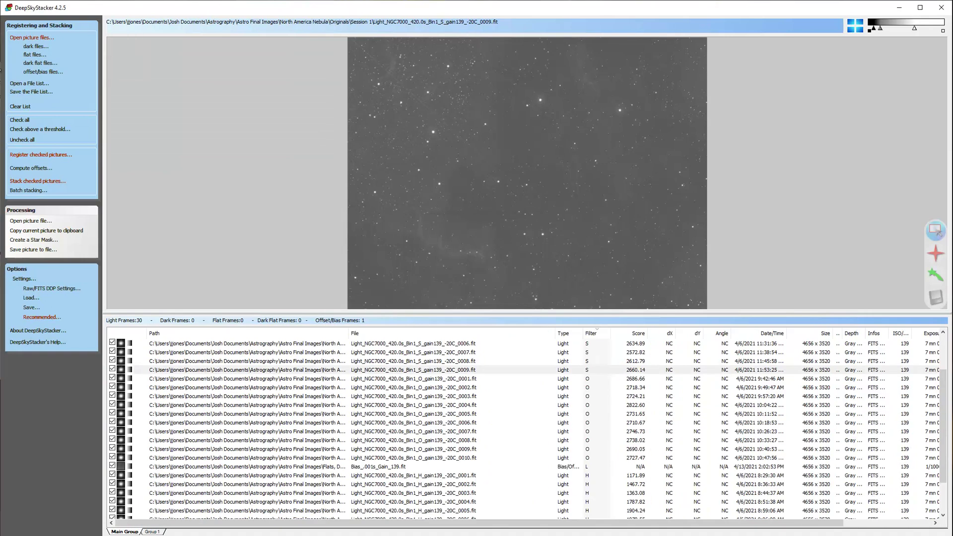
# Step: Add Dark_Gain_139_420s.fit from the Dark folder as a dark frame and briefly check the stacking steps summary
pyautogui.hotkey('alt', 'Tab')
pyautogui.hotkey('alt', 'Up')
pyautogui.click(62, 139)
pyautogui.doubleClick(62, 139)
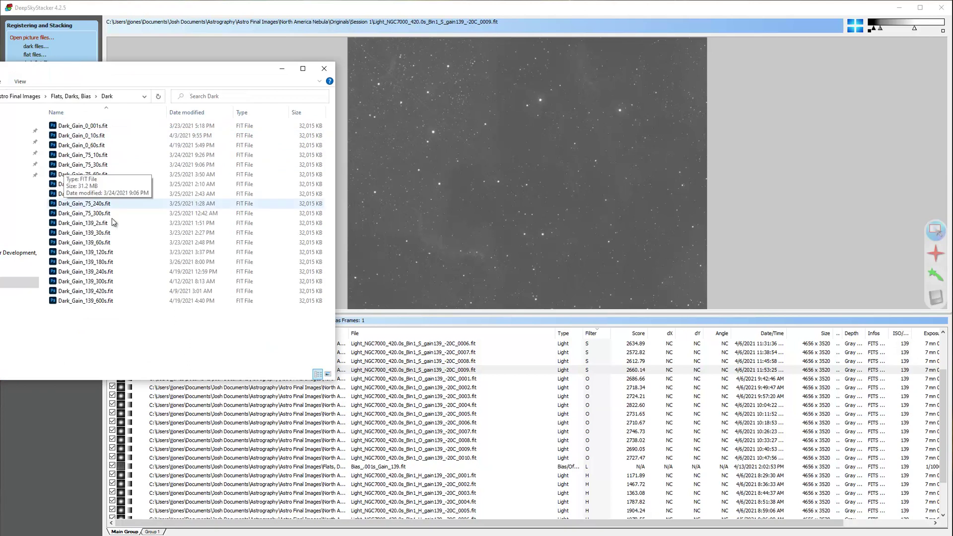
pyautogui.moveTo(91, 294); pyautogui.dragTo(504, 271)
pyautogui.click(438, 285)
pyautogui.click(439, 262)
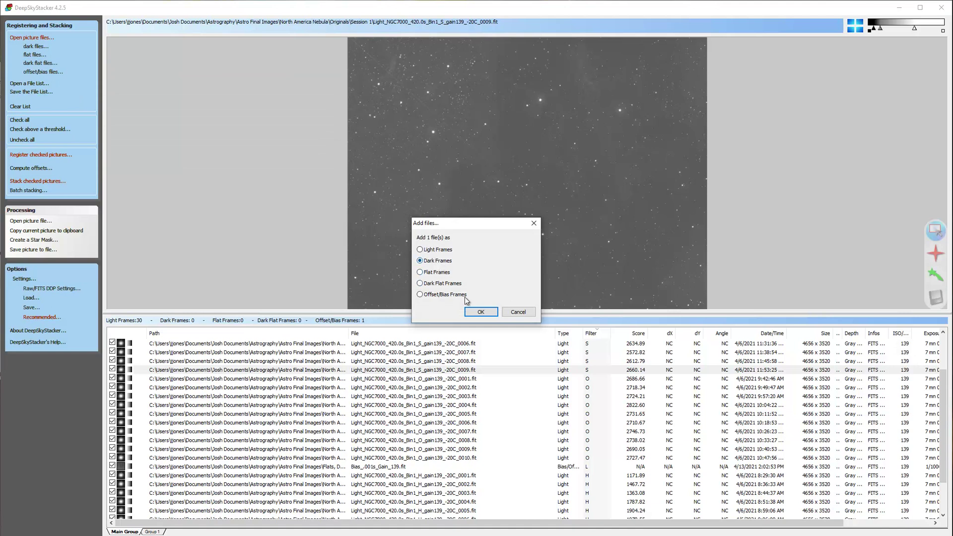
pyautogui.click(480, 312)
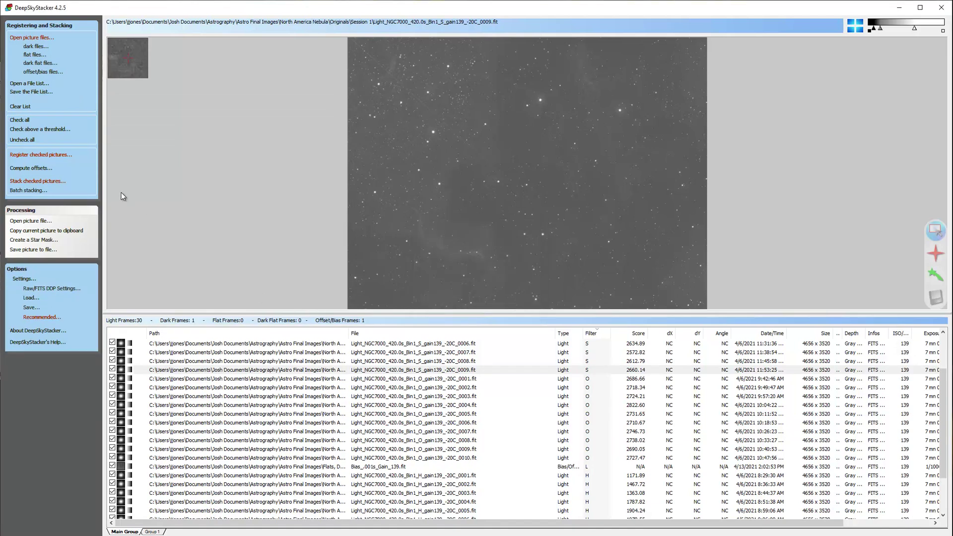
pyautogui.click(46, 183)
pyautogui.click(573, 344)
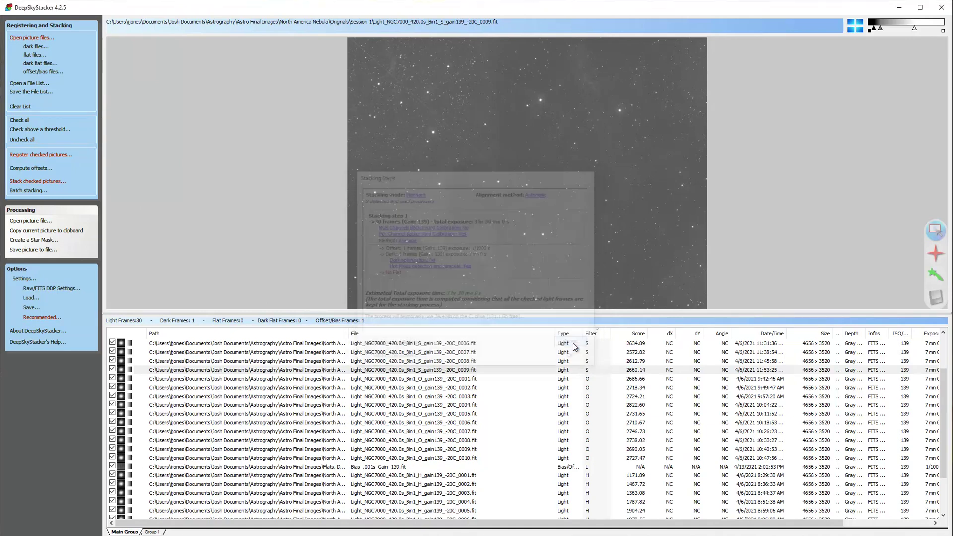
# Step: Add Flat_Gain_139.fit from the Flat folder of Flats, Darks, Bias to DeepSkyStacker as a flat frame
pyautogui.hotkey('alt', 'Tab')
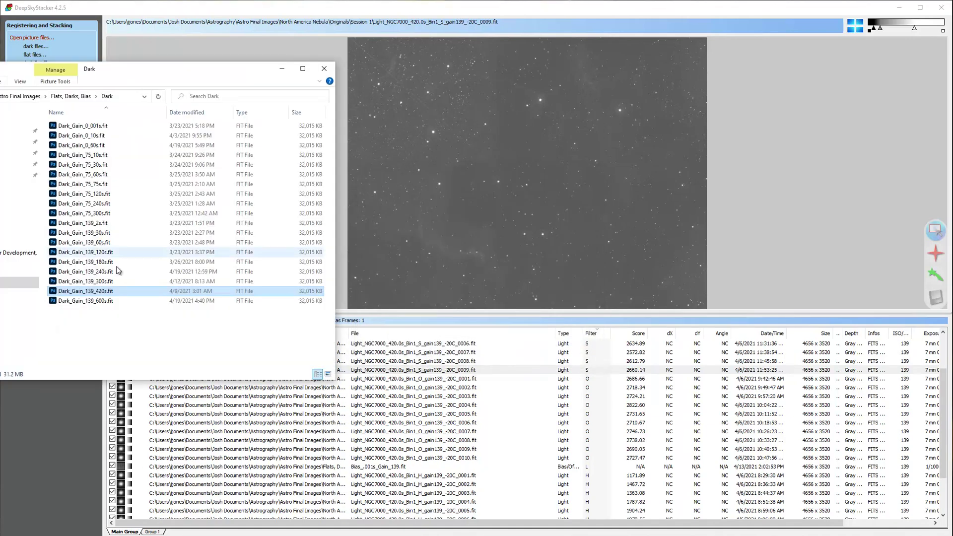
pyautogui.hotkey('alt', 'Up')
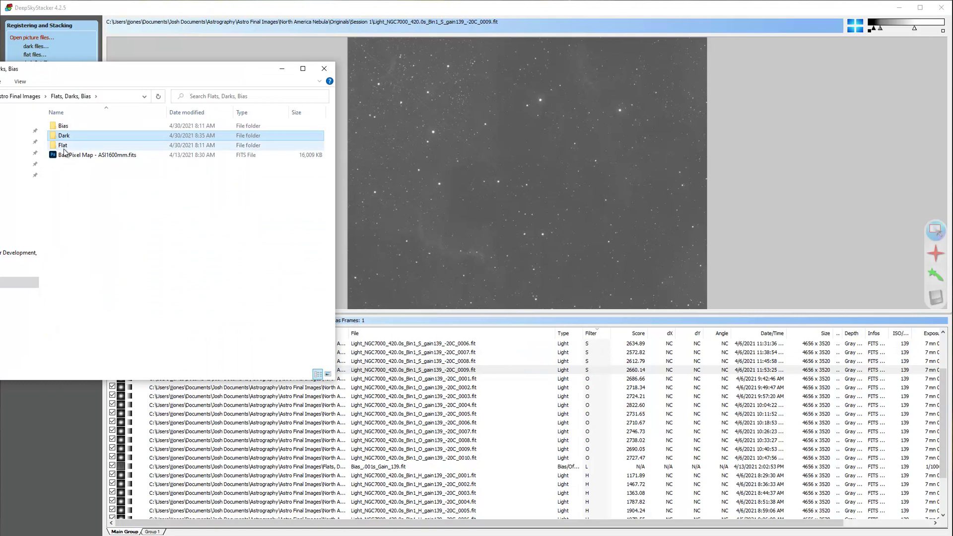
pyautogui.doubleClick(63, 147)
pyautogui.moveTo(85, 148); pyautogui.dragTo(488, 222)
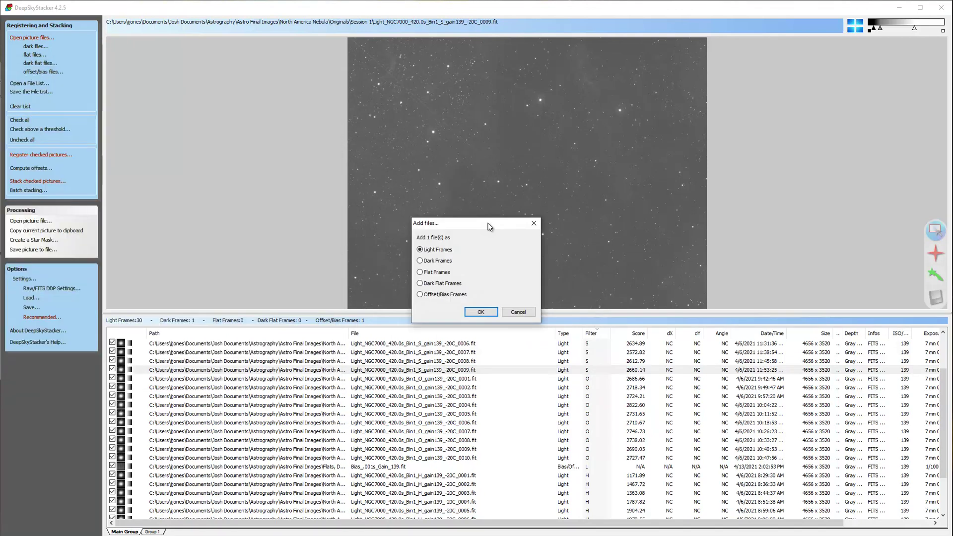
pyautogui.click(436, 274)
pyautogui.click(484, 312)
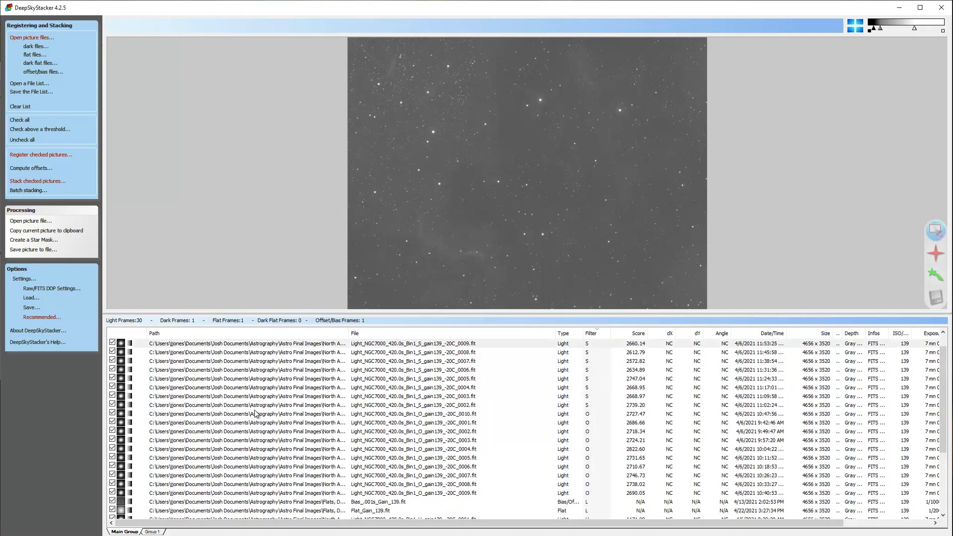
# Step: Widen the Type and Path columns of the frame list and check the added calibration frames alongside the light frames
pyautogui.scroll(-3, 258, 452)
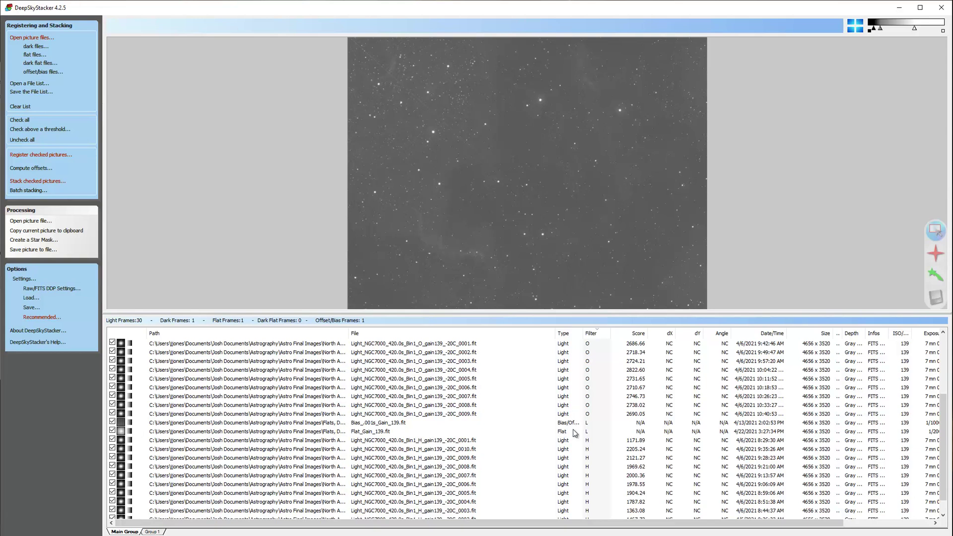
pyautogui.moveTo(584, 333); pyautogui.dragTo(604, 333)
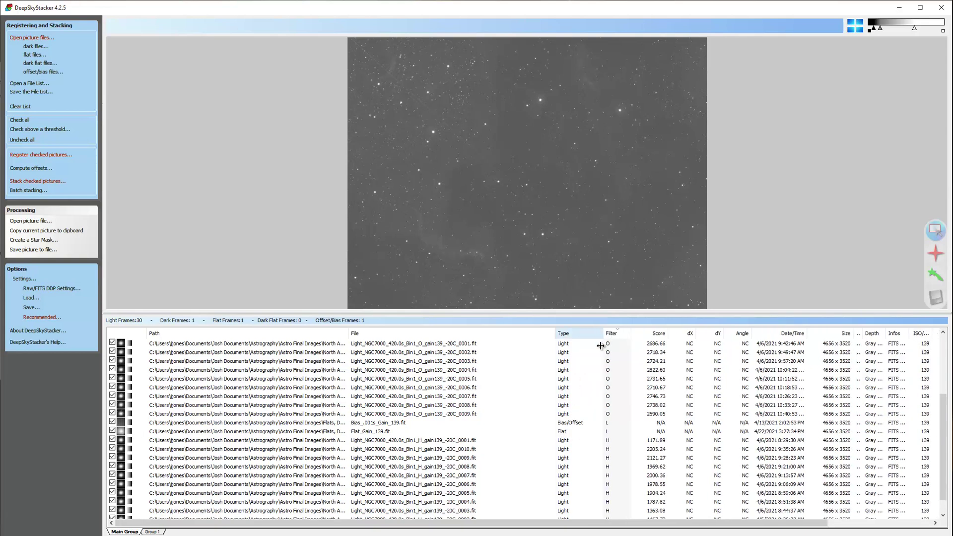
pyautogui.scroll(-1, 573, 427)
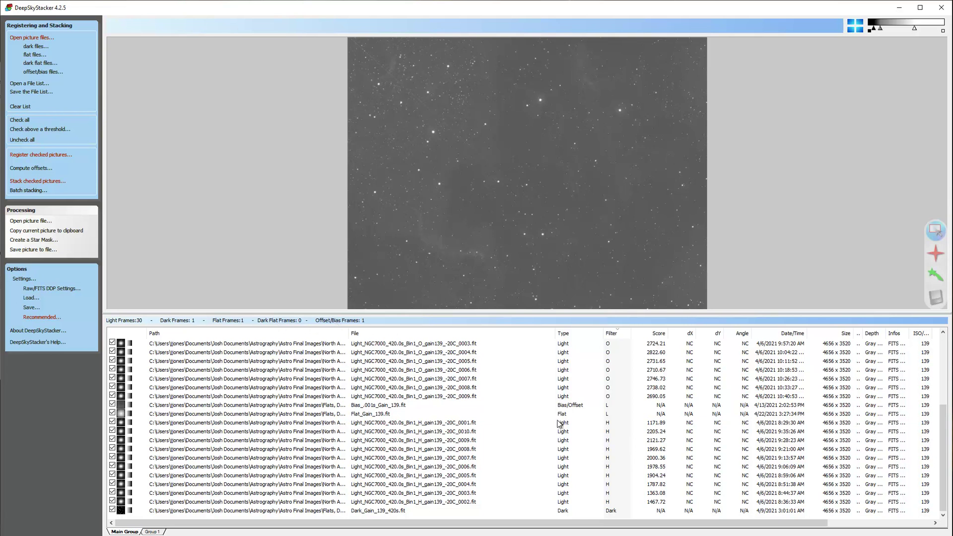
pyautogui.scroll(4, 556, 450)
pyautogui.click(334, 361)
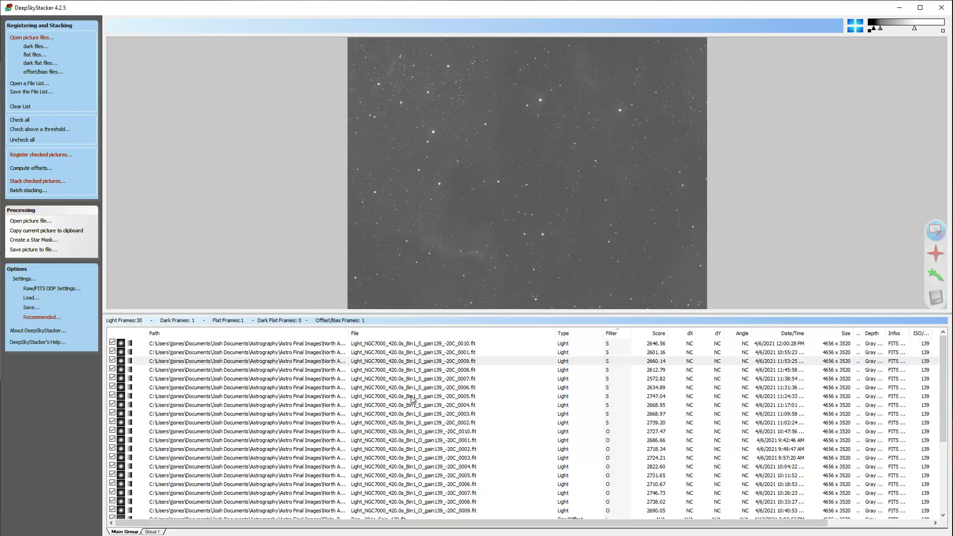
pyautogui.moveTo(350, 335); pyautogui.dragTo(404, 340)
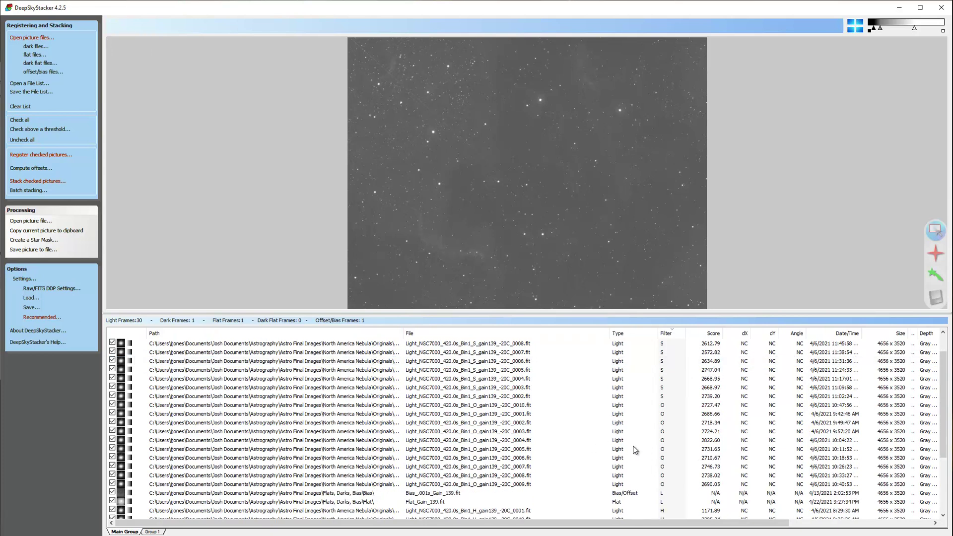
pyautogui.scroll(-3, 634, 449)
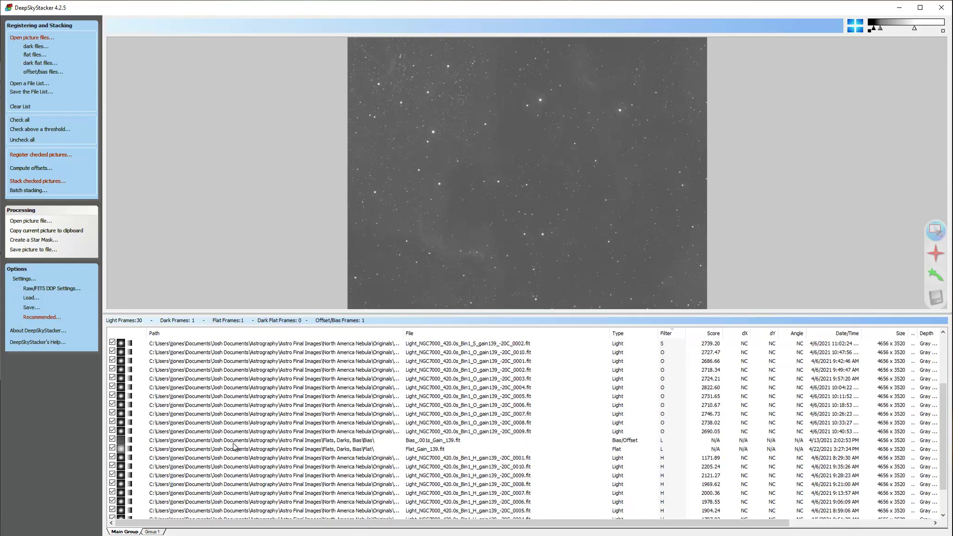
pyautogui.scroll(3, 234, 446)
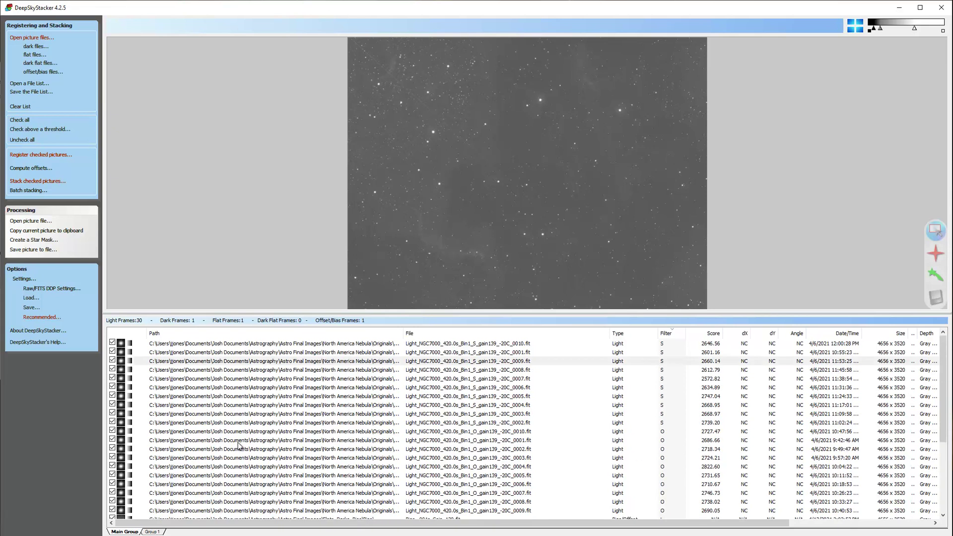
# Step: Uncheck all S-filter and O-filter light frames in the list, keeping only the H-filter lights and calibration frames checked
pyautogui.click(177, 347)
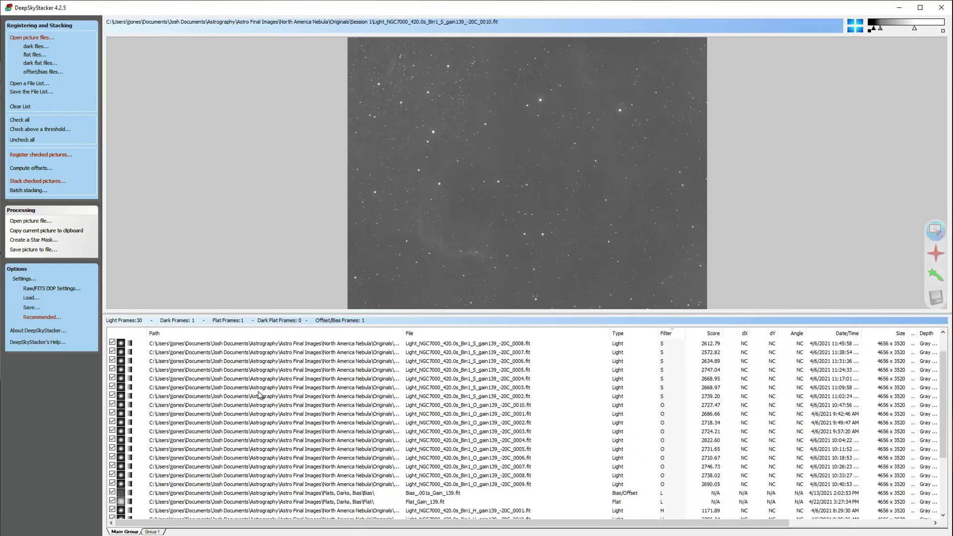
pyautogui.scroll(-2, 266, 406)
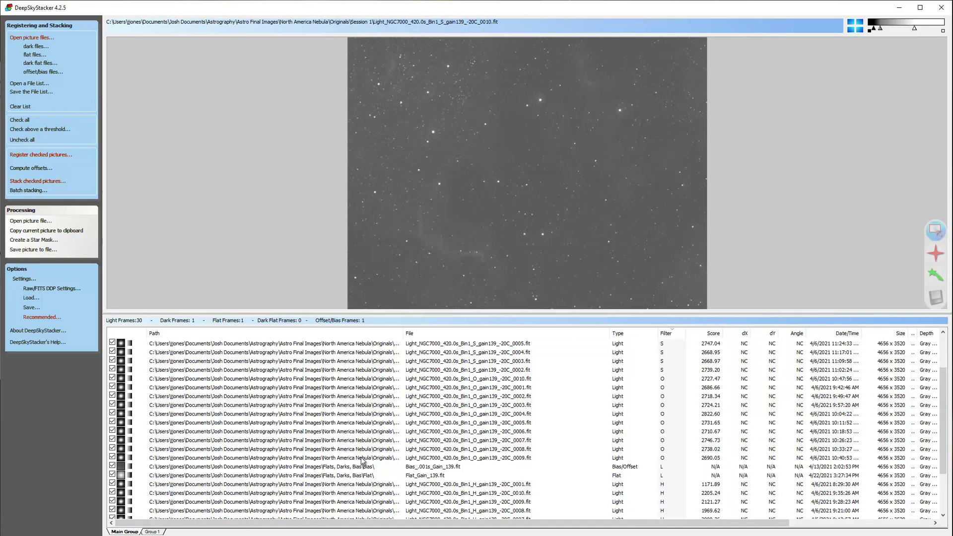
pyautogui.keyDown('shift'); pyautogui.click(362, 458); pyautogui.keyUp('shift')
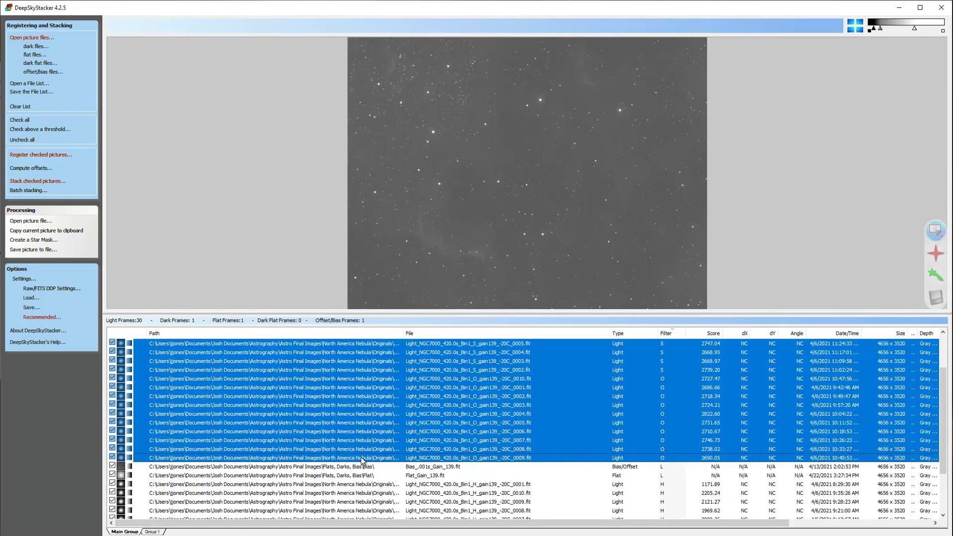
pyautogui.rightClick(191, 388)
pyautogui.click(214, 417)
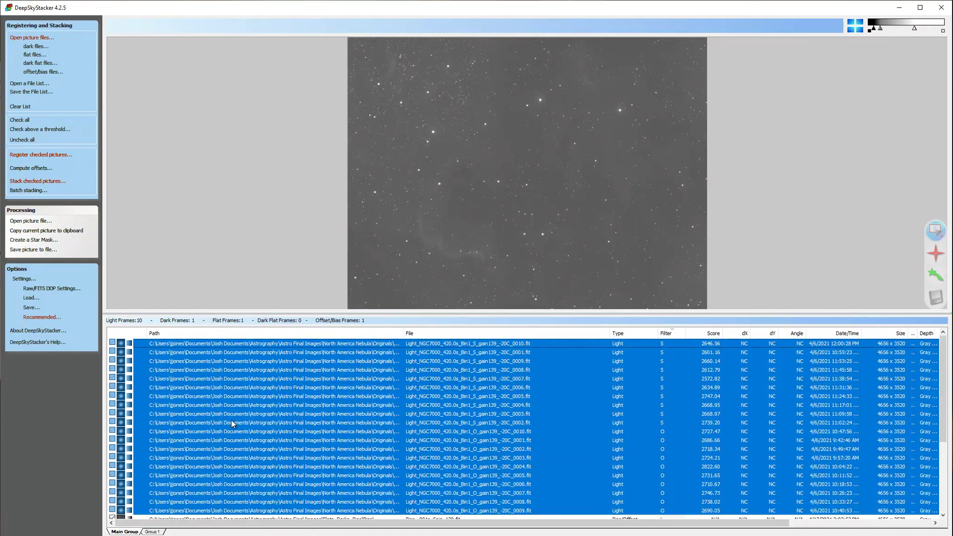
# Step: Stack the checked H-filter light frames with the bias, dark and flat frames, using Standard mode and Automatic alignment
pyautogui.scroll(-3, 332, 427)
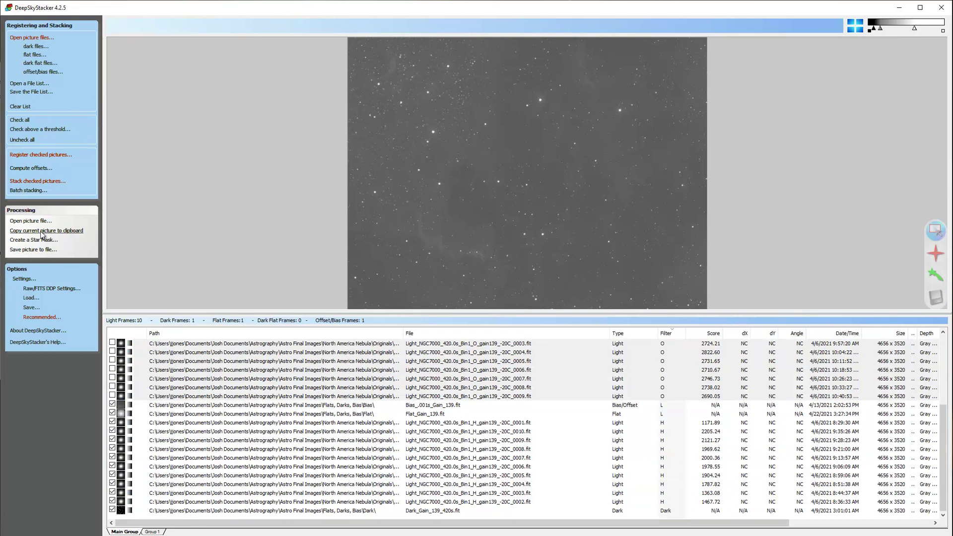
pyautogui.click(30, 182)
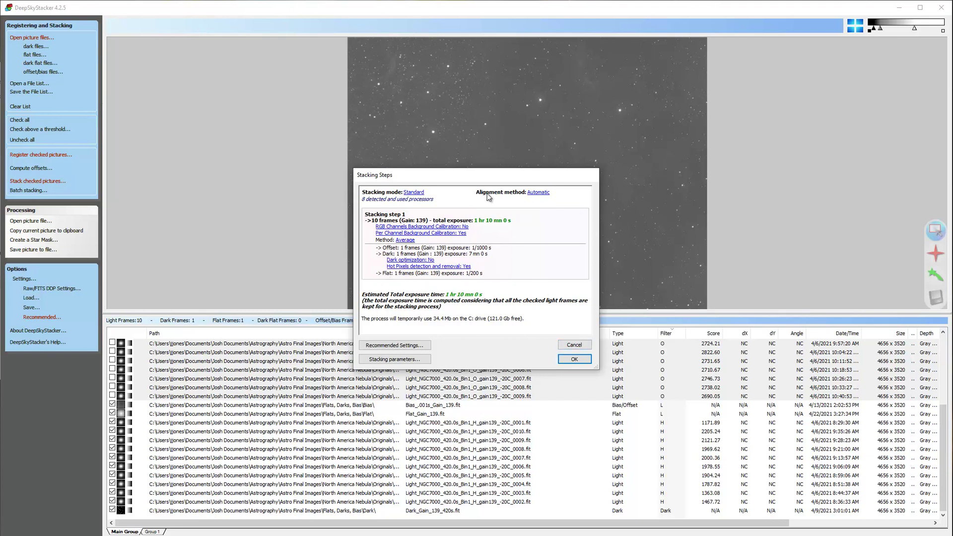
pyautogui.click(573, 362)
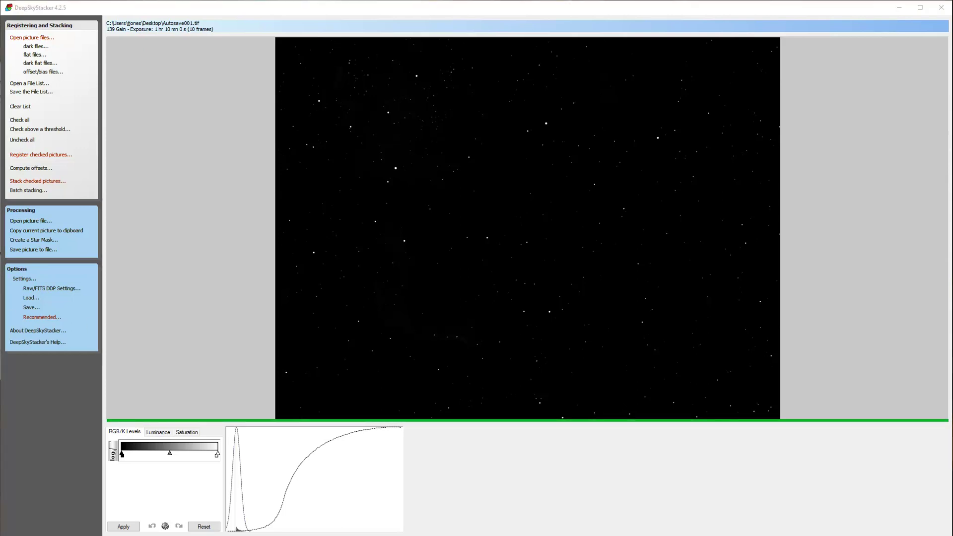
# Step: Switch to File Explorer and open the Stacked folder of North America Nebula within Astro Final Images
pyautogui.hotkey('alt', 'Tab')
pyautogui.moveTo(114, 71); pyautogui.dragTo(192, 95)
pyautogui.click(90, 120)
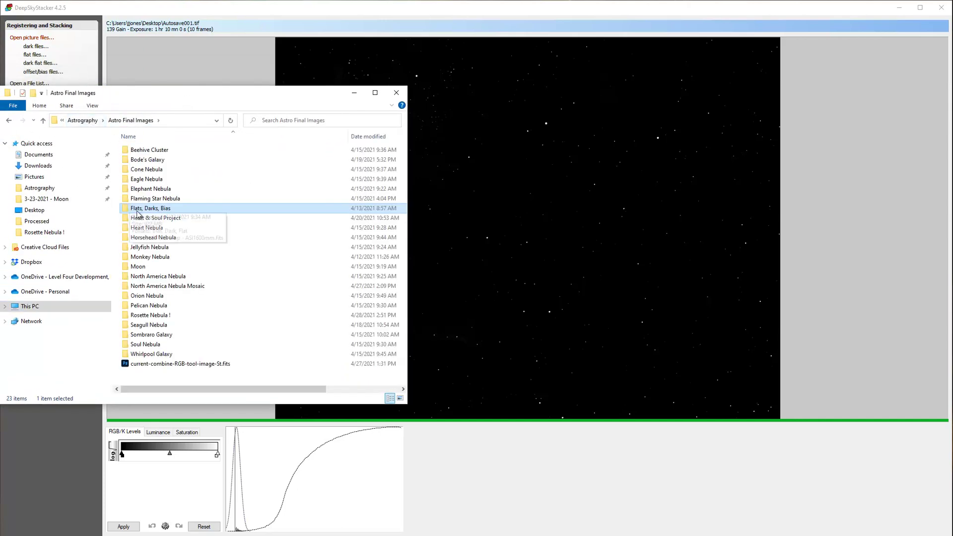
pyautogui.doubleClick(153, 276)
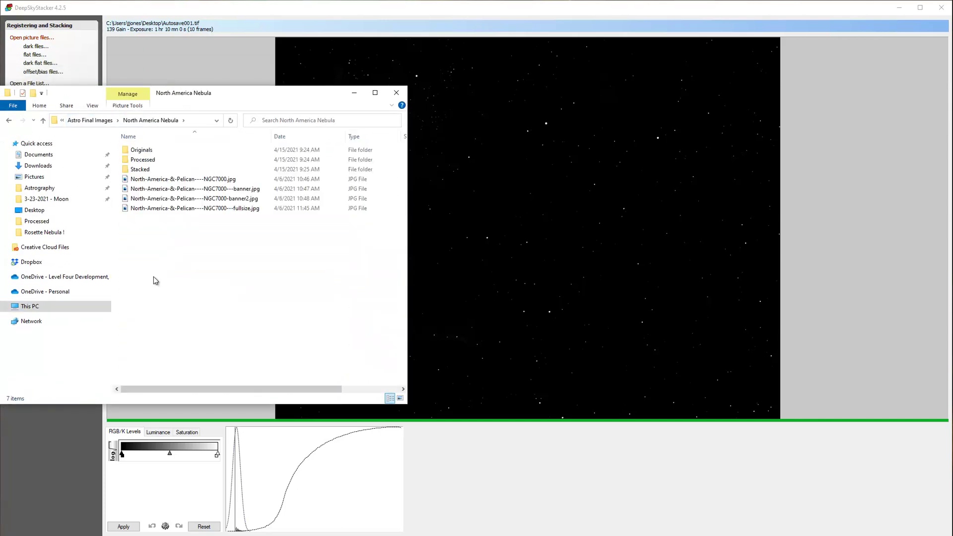
pyautogui.click(138, 169)
pyautogui.doubleClick(138, 170)
# Step: Create a folder named Session 2 in the Stacked folder and open it
pyautogui.rightClick(158, 228)
pyautogui.moveTo(258, 386)
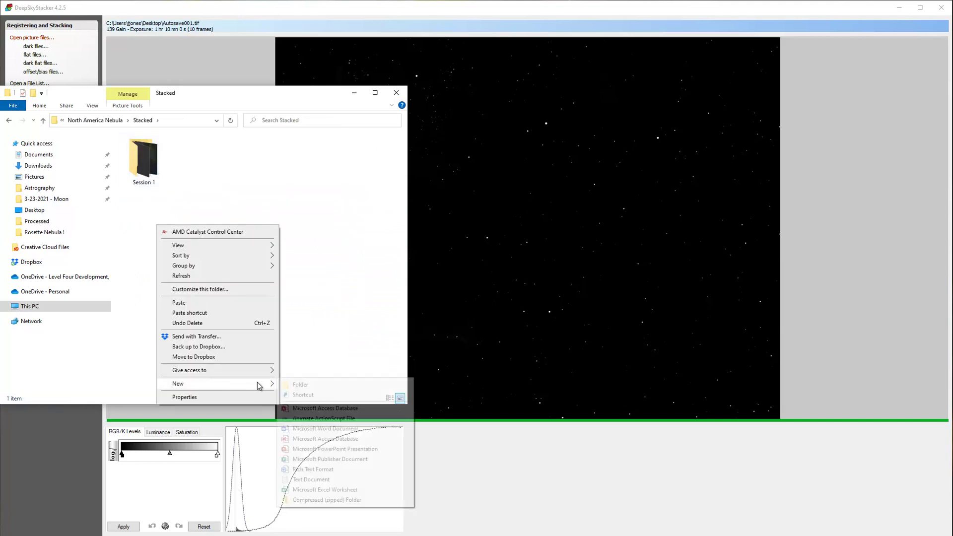
pyautogui.click(297, 386)
pyautogui.write('Session 2')
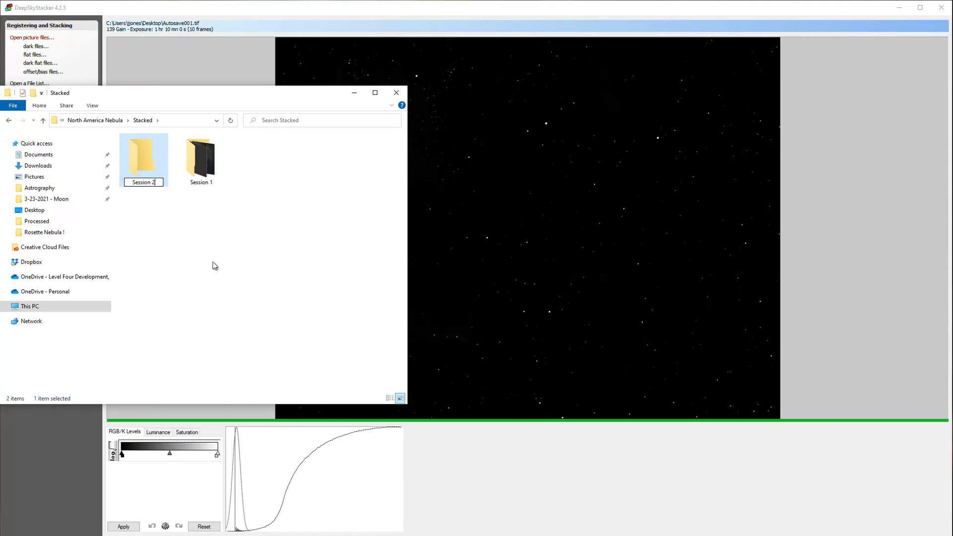
pyautogui.press('Return')
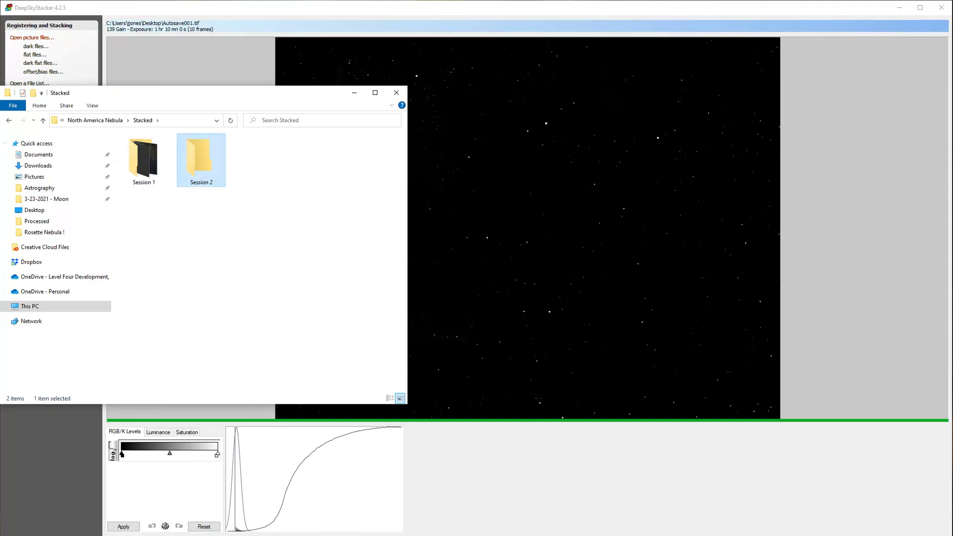
pyautogui.doubleClick(203, 160)
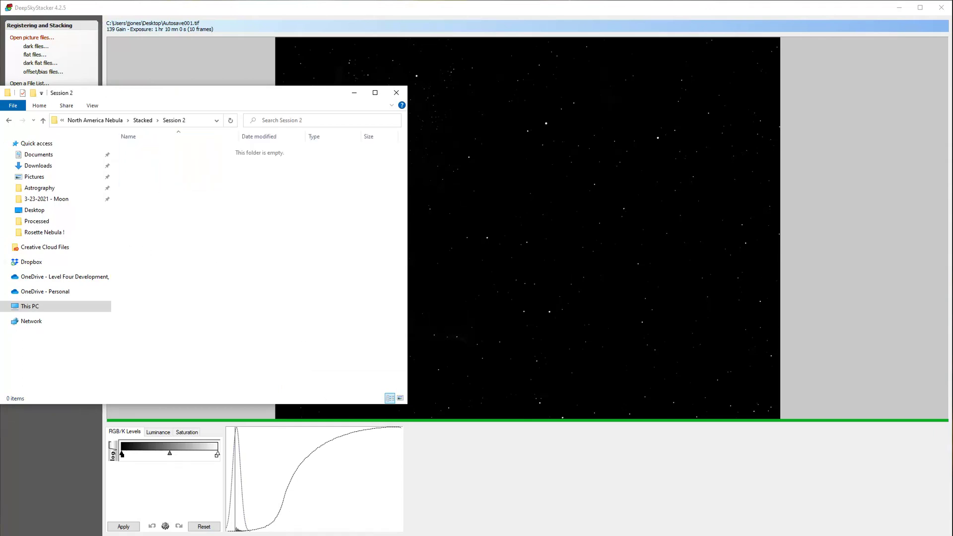
# Step: Put the stacked Autosave001.tif into the Session 2 folder and rename it NGC7000-Ha.tif
pyautogui.moveTo(180, 223); pyautogui.dragTo(172, 227)
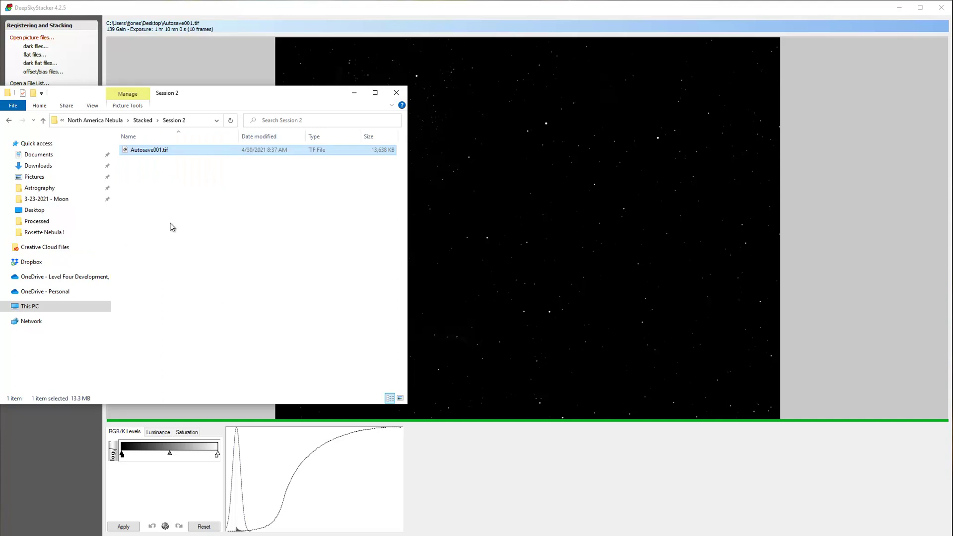
pyautogui.click(151, 150)
pyautogui.write('NGC7000-Ha')
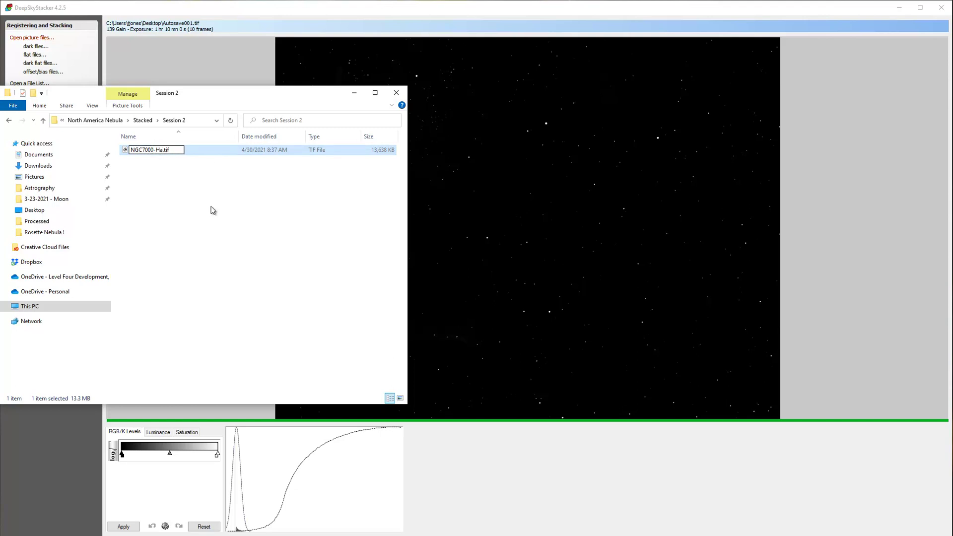
pyautogui.click(213, 211)
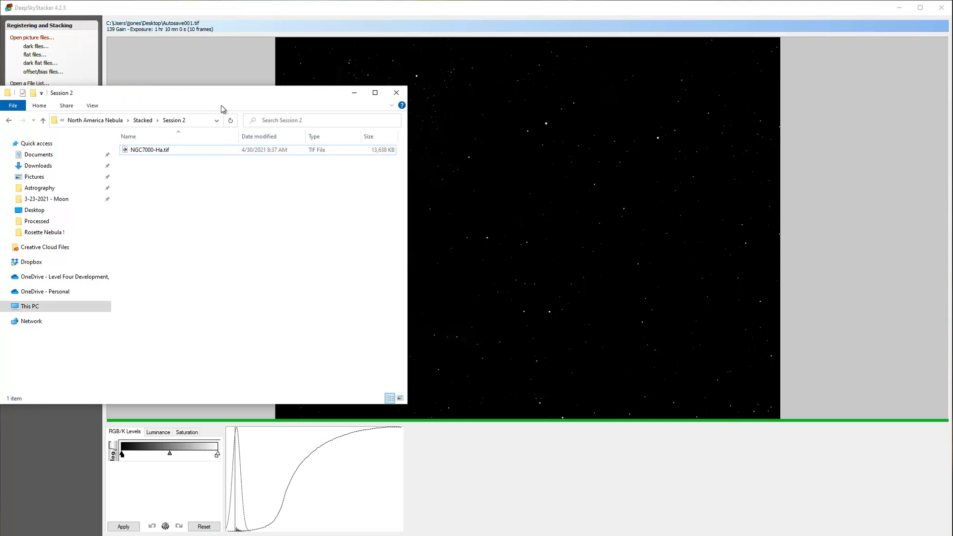
# Step: Switch back to DeepSkyStacker and return from the stacked result to the frame list
pyautogui.click(518, 473)
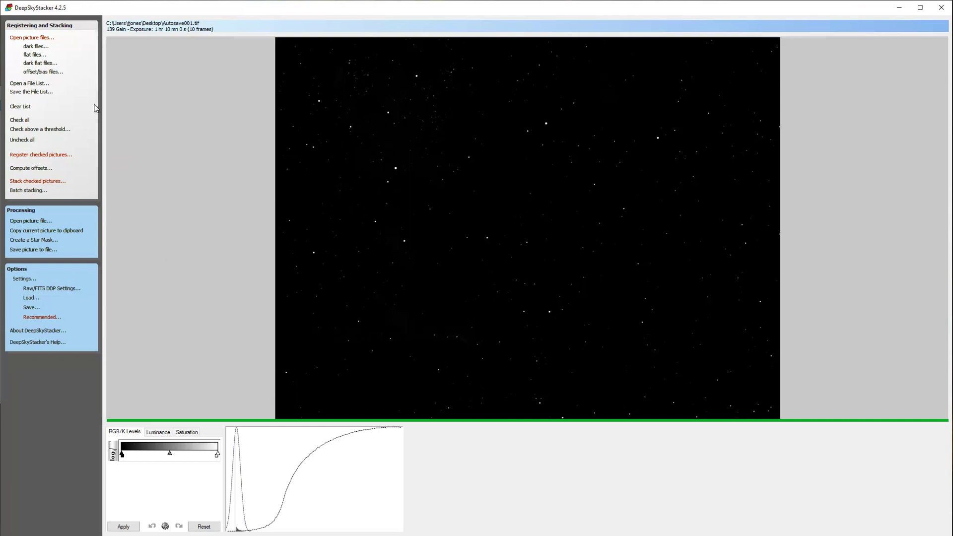
pyautogui.click(91, 174)
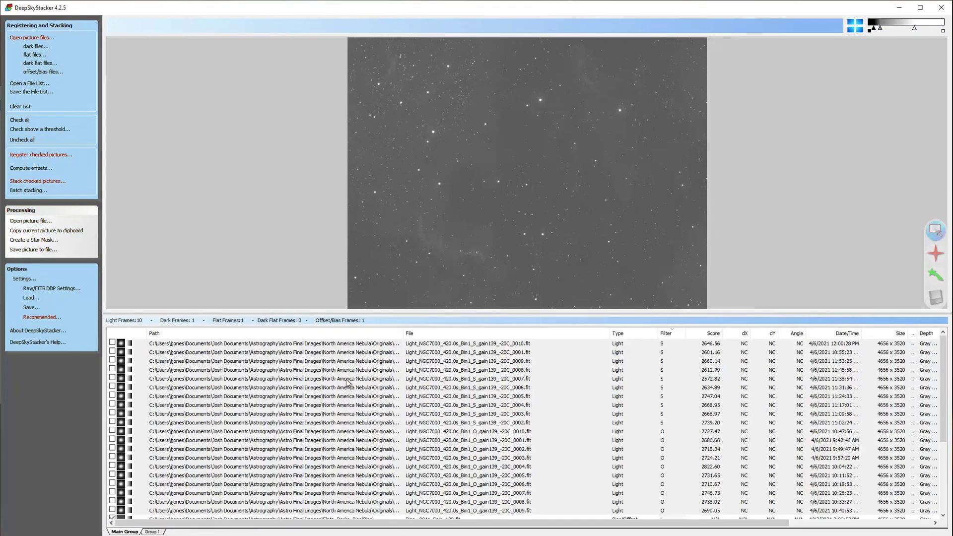
# Step: Uncheck the ten H-filter light frames in the frame list, keeping the dark, flat and bias frames checked
pyautogui.scroll(-4, 205, 409)
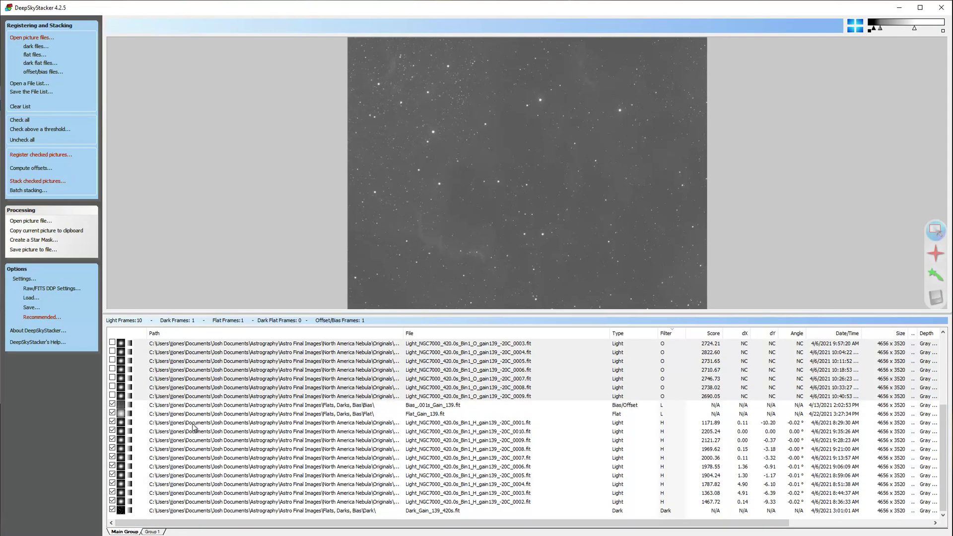
pyautogui.click(194, 423)
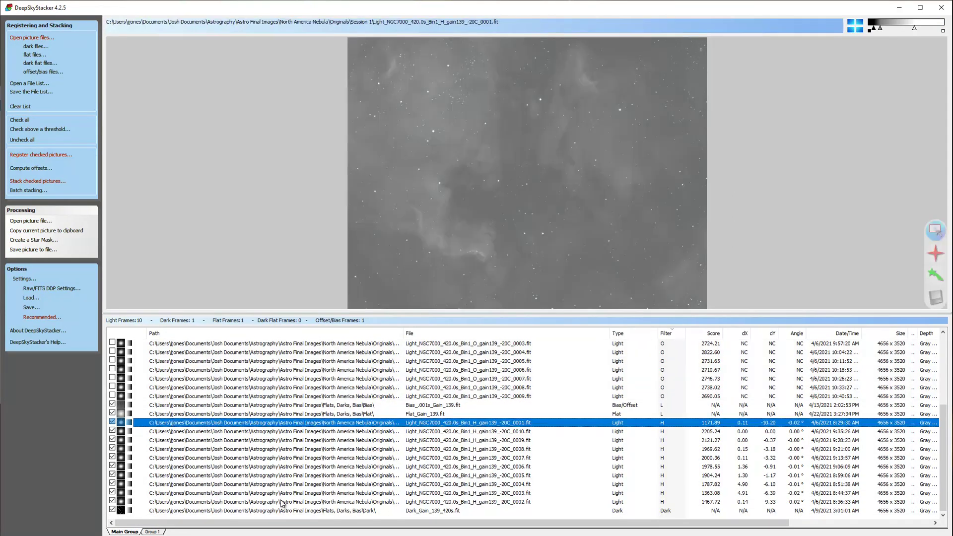
pyautogui.keyDown('shift'); pyautogui.click(281, 503); pyautogui.keyUp('shift')
pyautogui.rightClick(234, 454)
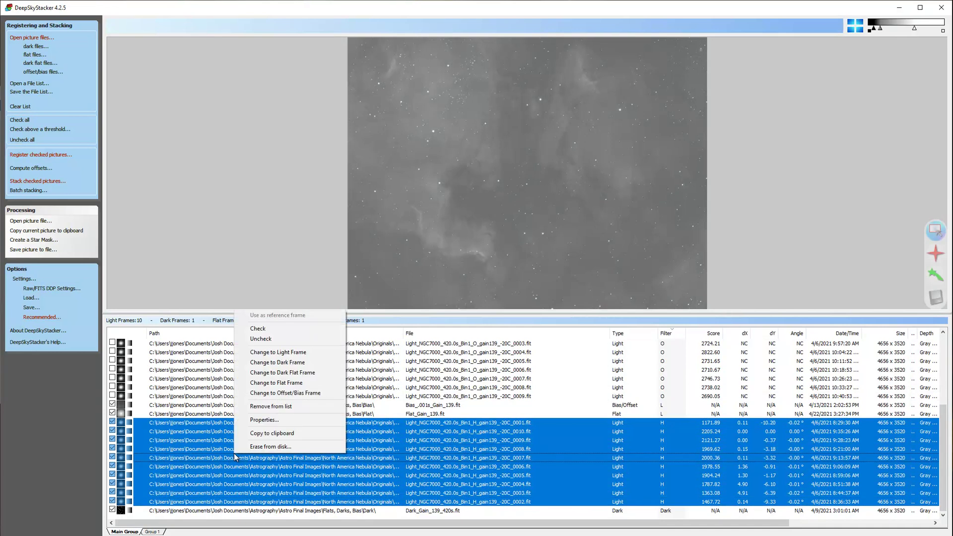
pyautogui.click(261, 339)
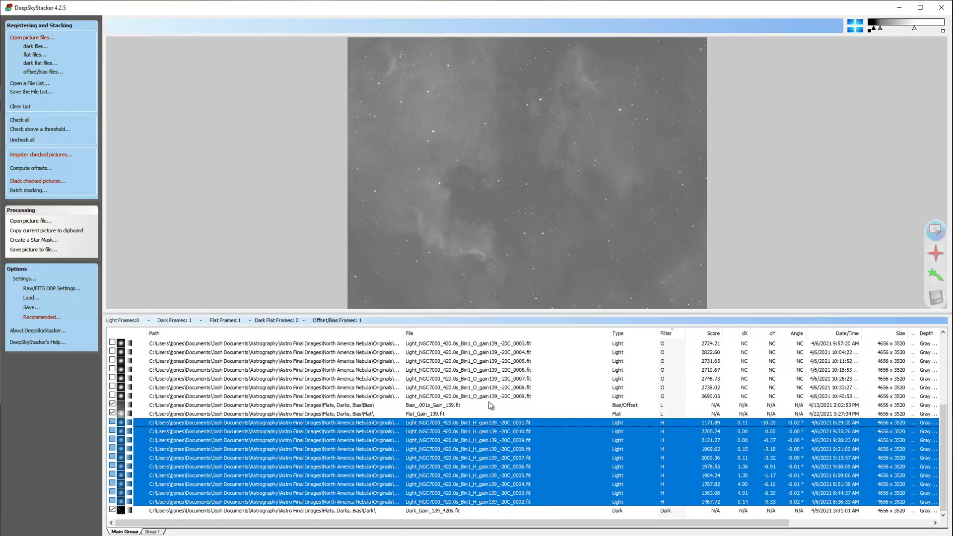
# Step: Check the ten O-filter light frames and stack them with the checked calibration frames using the current stacking settings
pyautogui.click(457, 399)
pyautogui.scroll(4, 472, 417)
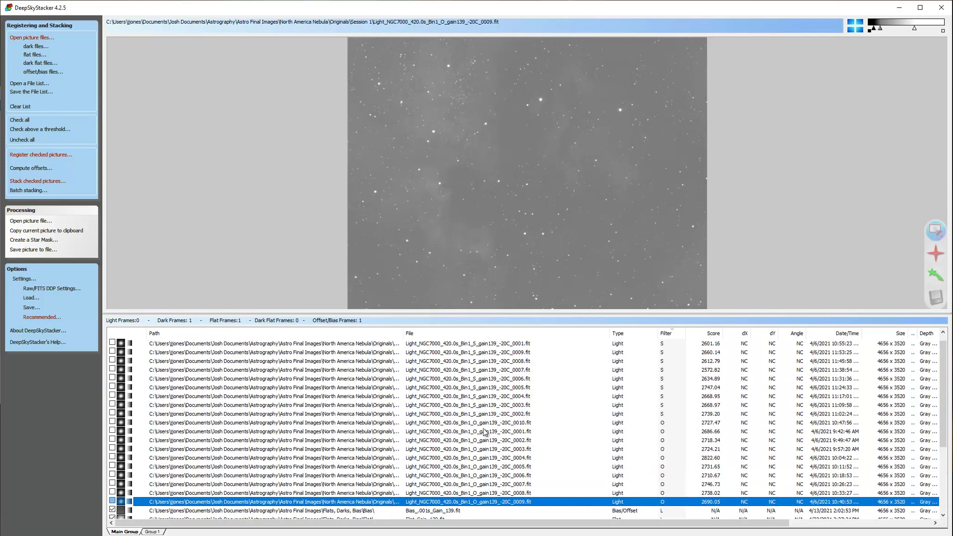
pyautogui.keyDown('shift'); pyautogui.click(495, 425); pyautogui.keyUp('shift')
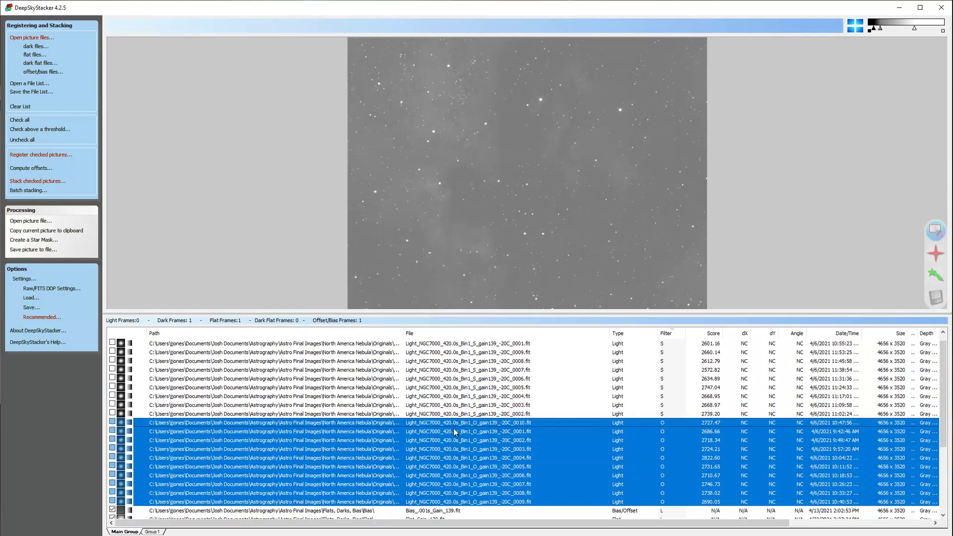
pyautogui.rightClick(404, 443)
pyautogui.click(435, 317)
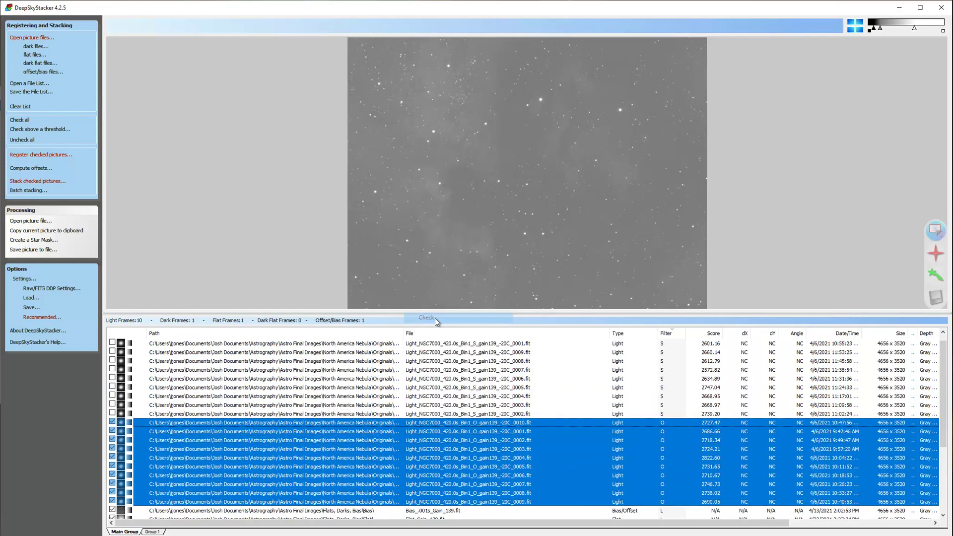
pyautogui.click(34, 180)
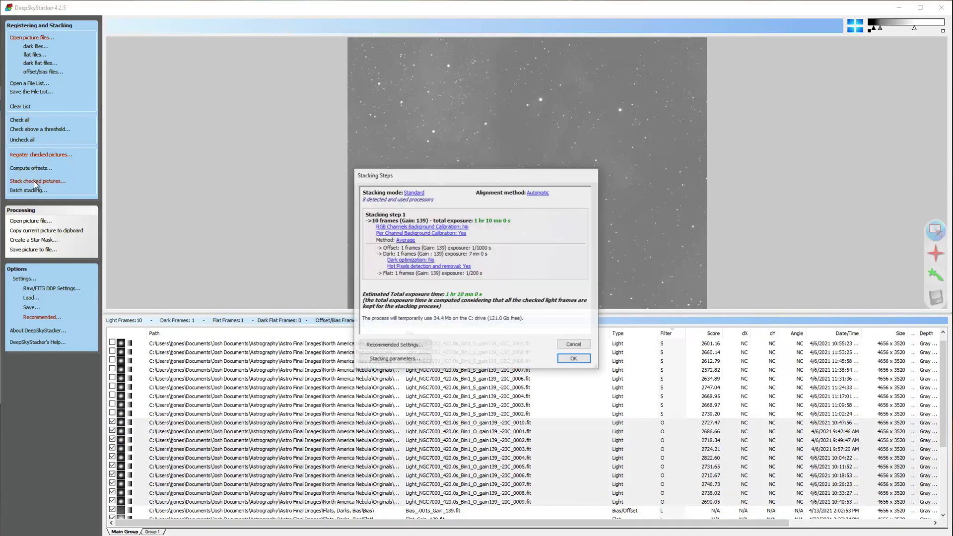
pyautogui.click(571, 362)
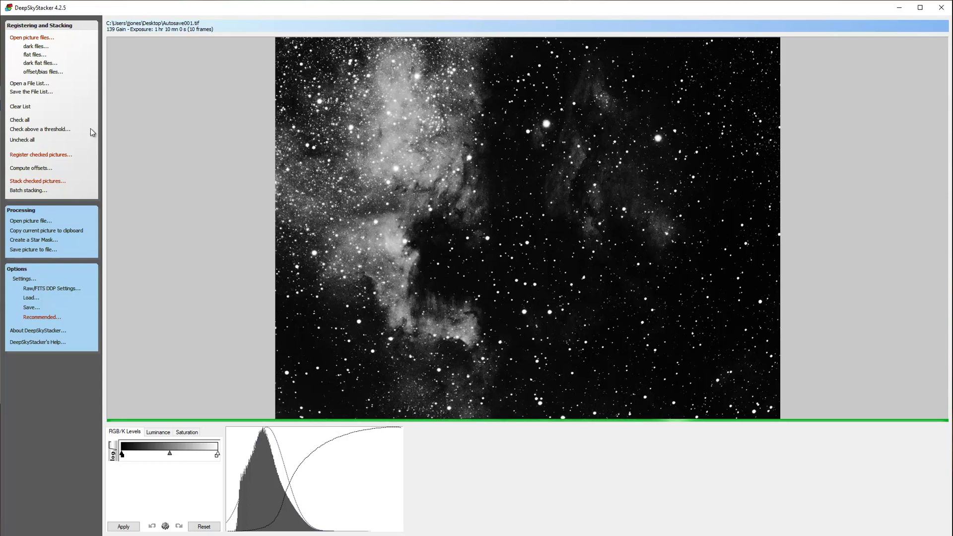
# Step: Return from the stacked result to the frame list and uncheck the ten O-filter light frames
pyautogui.click(94, 178)
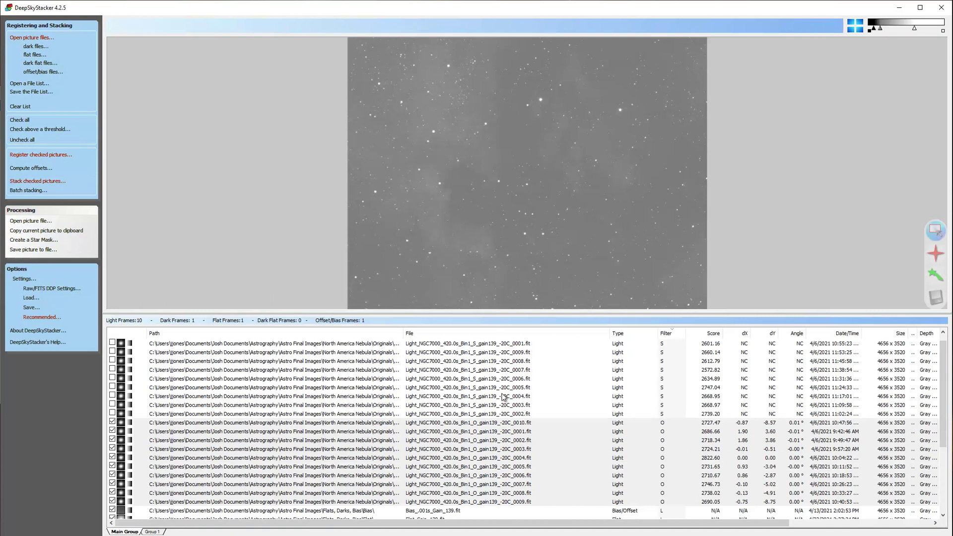
pyautogui.scroll(-4, 503, 403)
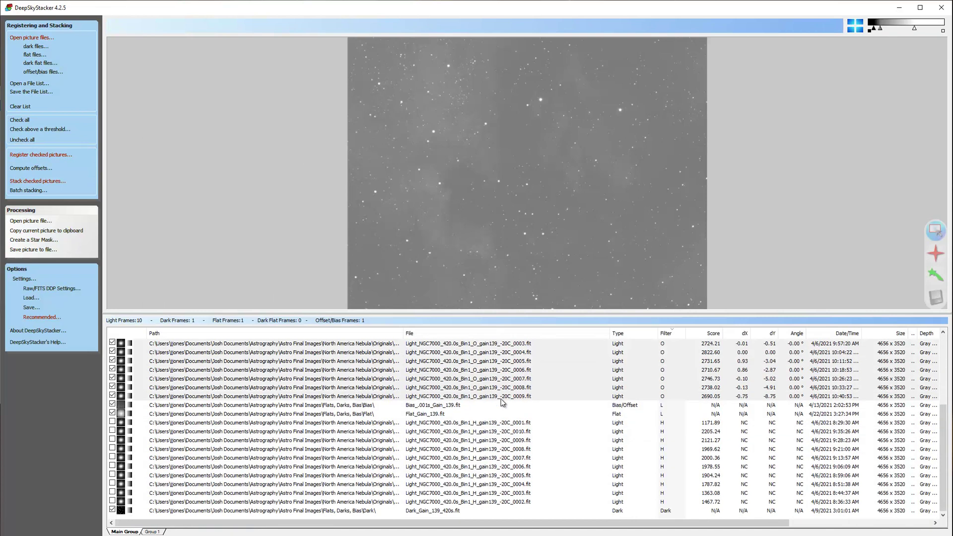
pyautogui.scroll(4, 503, 403)
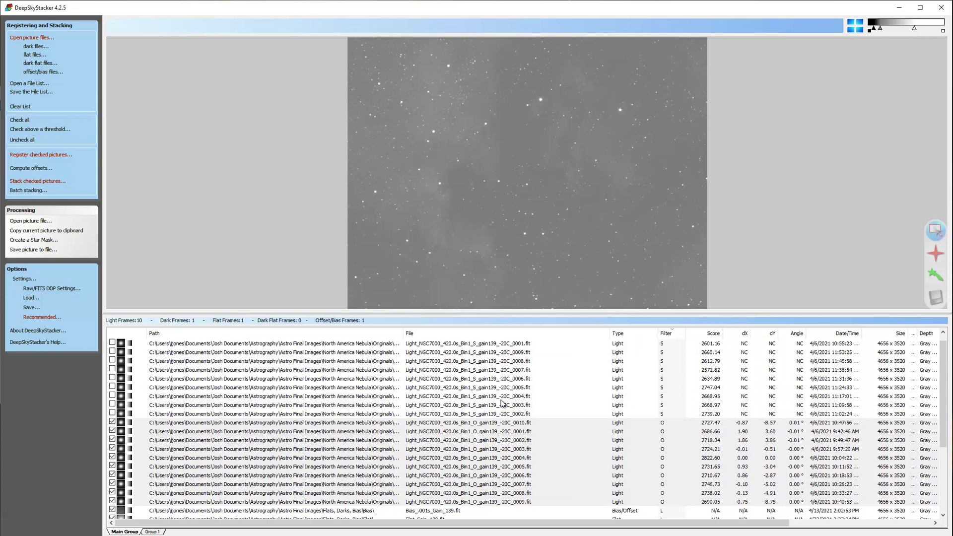
pyautogui.click(345, 458)
pyautogui.click(345, 435)
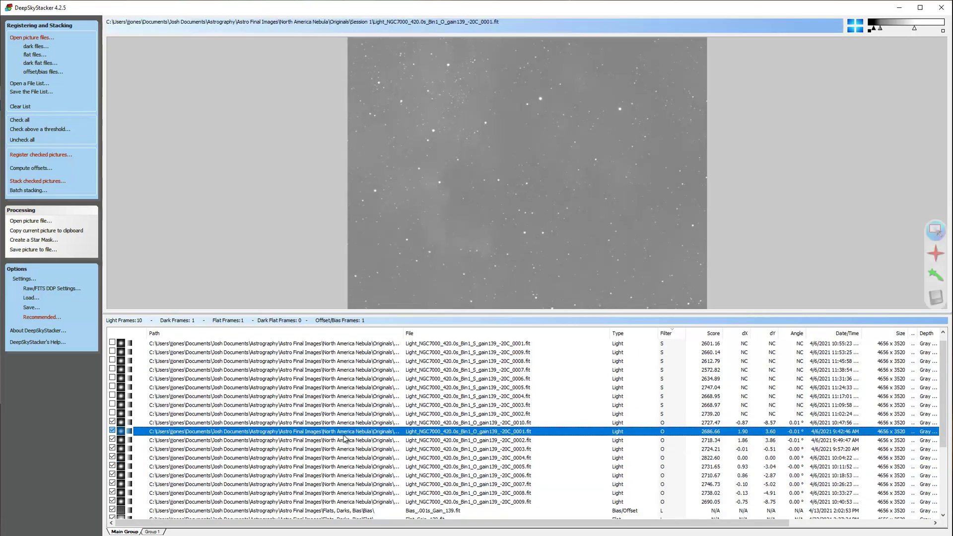
pyautogui.click(346, 449)
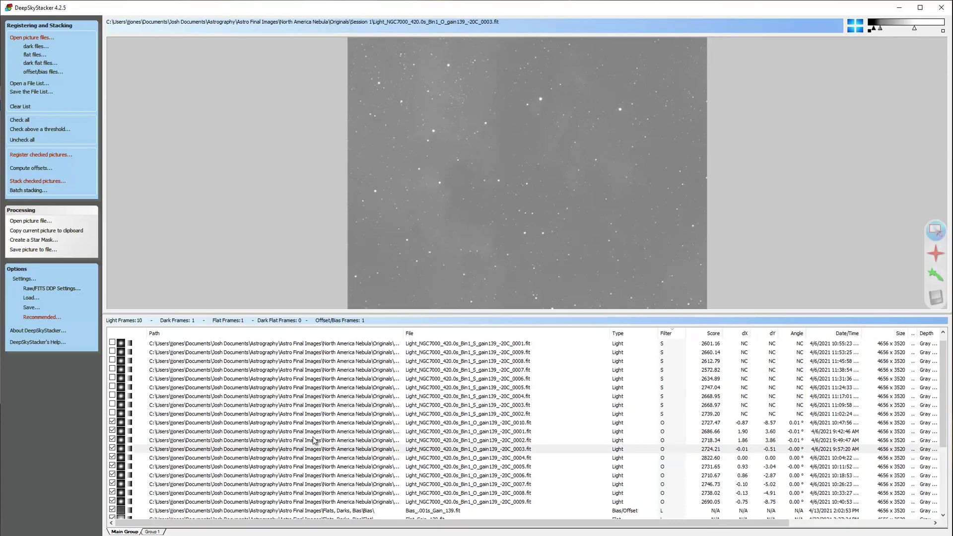
pyautogui.click(350, 425)
pyautogui.keyDown('shift'); pyautogui.click(347, 503); pyautogui.keyUp('shift')
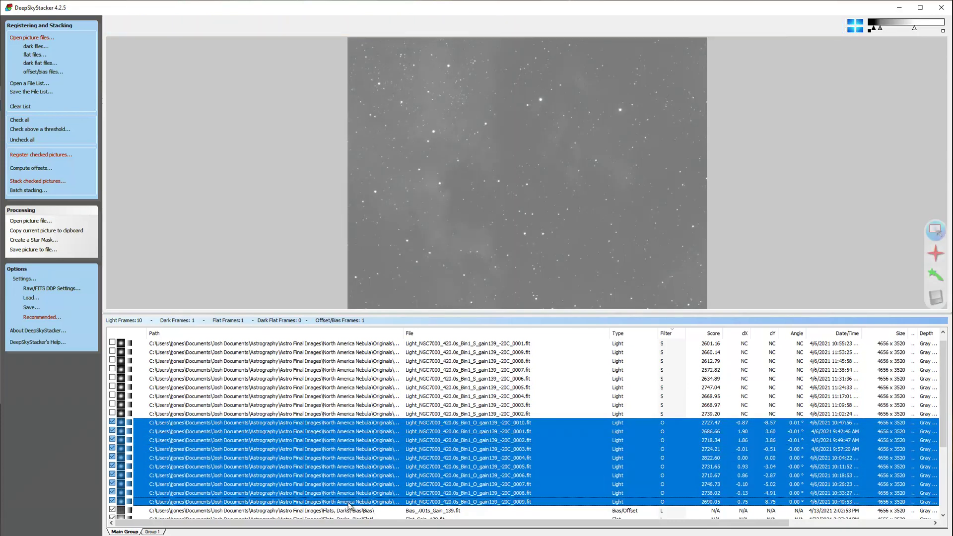
pyautogui.rightClick(352, 505)
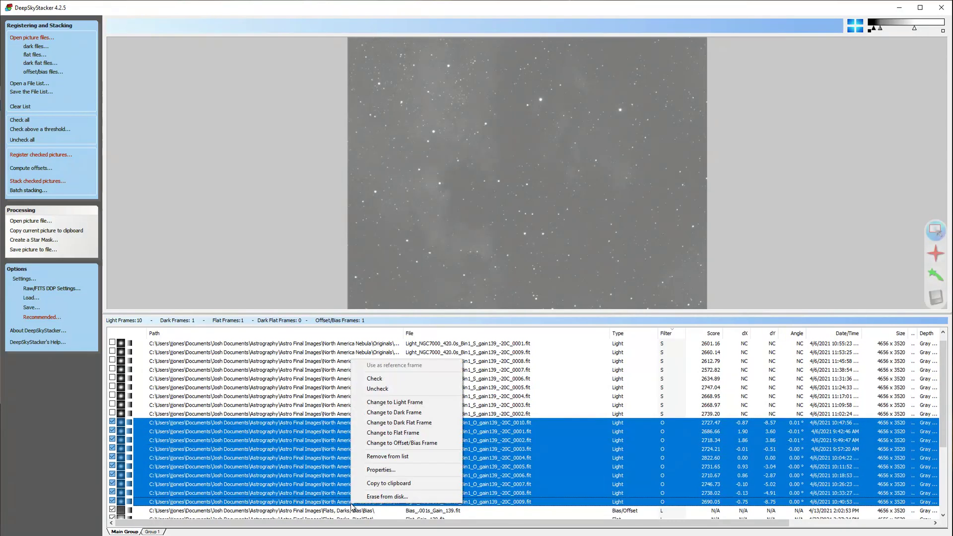
pyautogui.click(382, 389)
# Step: Check the ten S-filter light frames and stack them with the checked calibration frames using the current stacking settings
pyautogui.click(367, 418)
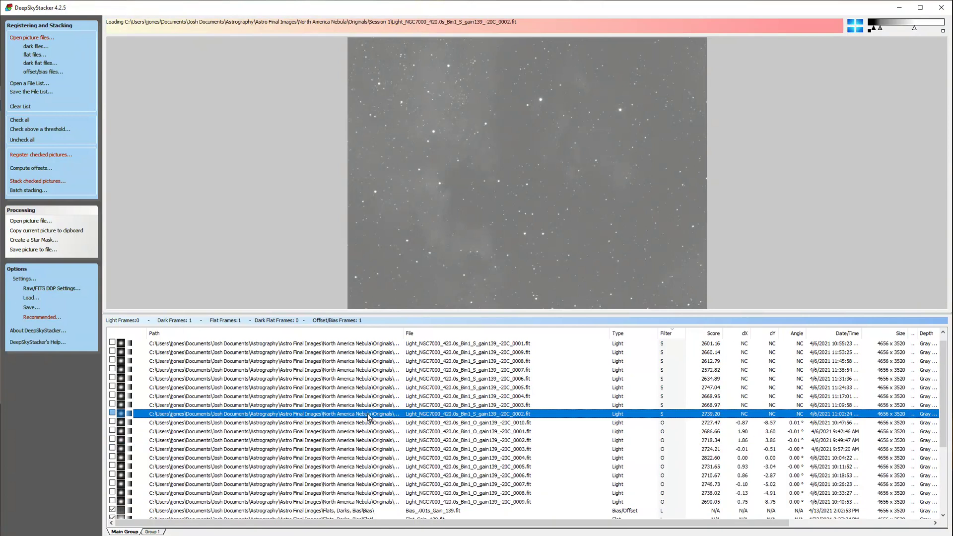
pyautogui.scroll(1, 357, 345)
pyautogui.keyDown('shift'); pyautogui.click(357, 343); pyautogui.keyUp('shift')
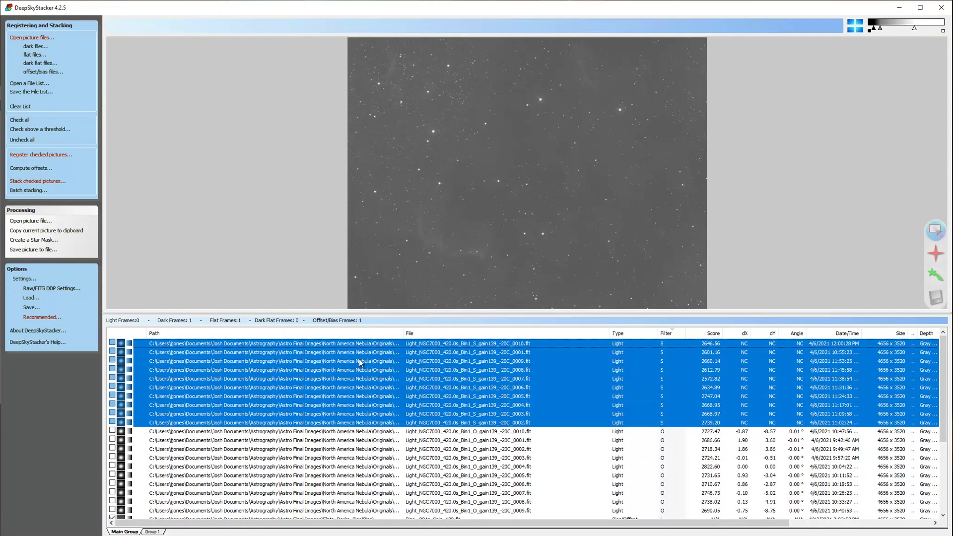
pyautogui.rightClick(366, 415)
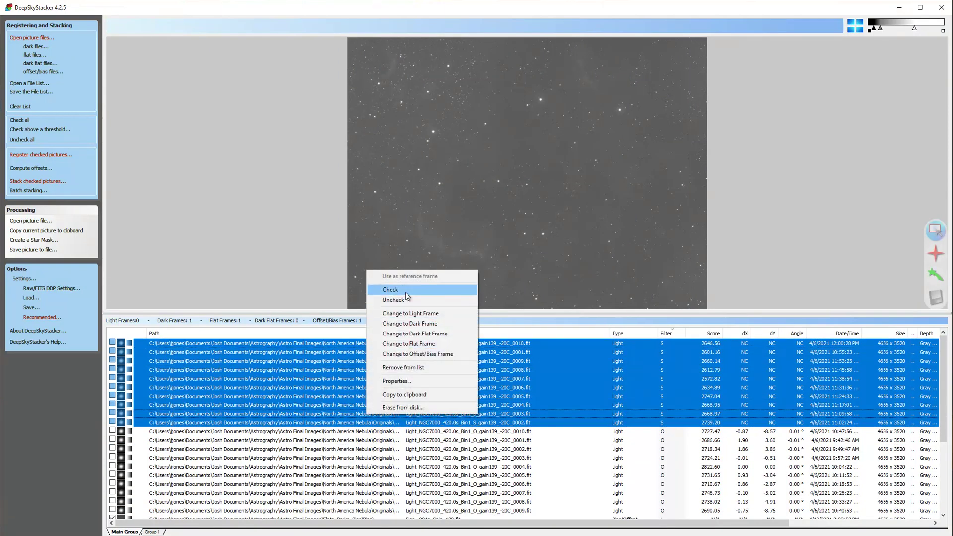
pyautogui.click(387, 292)
pyautogui.click(38, 181)
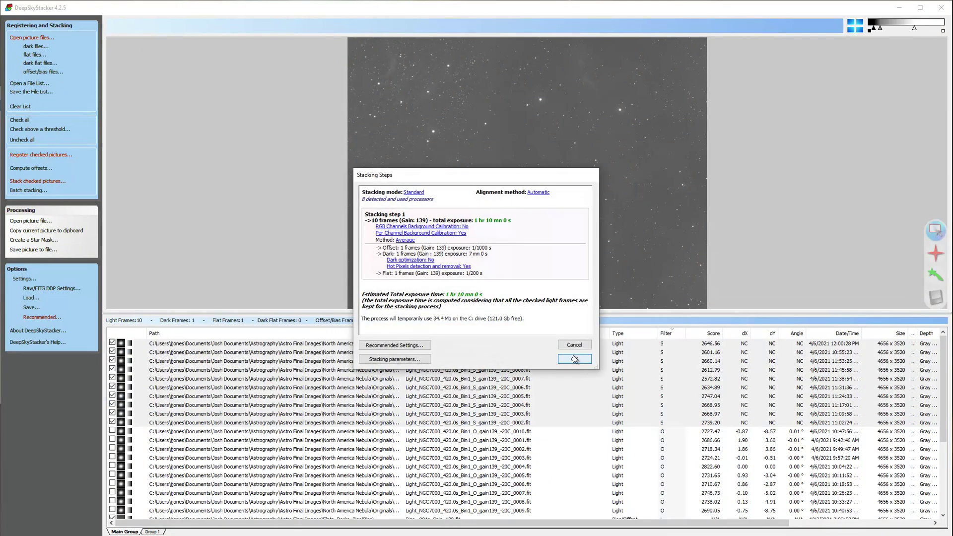
pyautogui.click(574, 359)
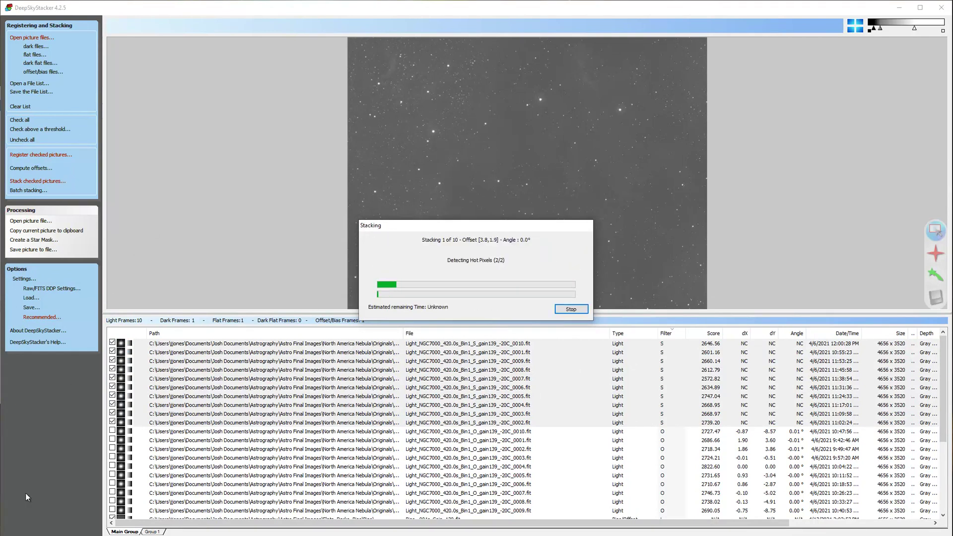
# Step: Switch to the Session 2 folder in File Explorer, paste the O-filter stack Autosave001.tif there and rename it NGC7000-Oiii.tif
pyautogui.hotkey('alt', 'Tab')
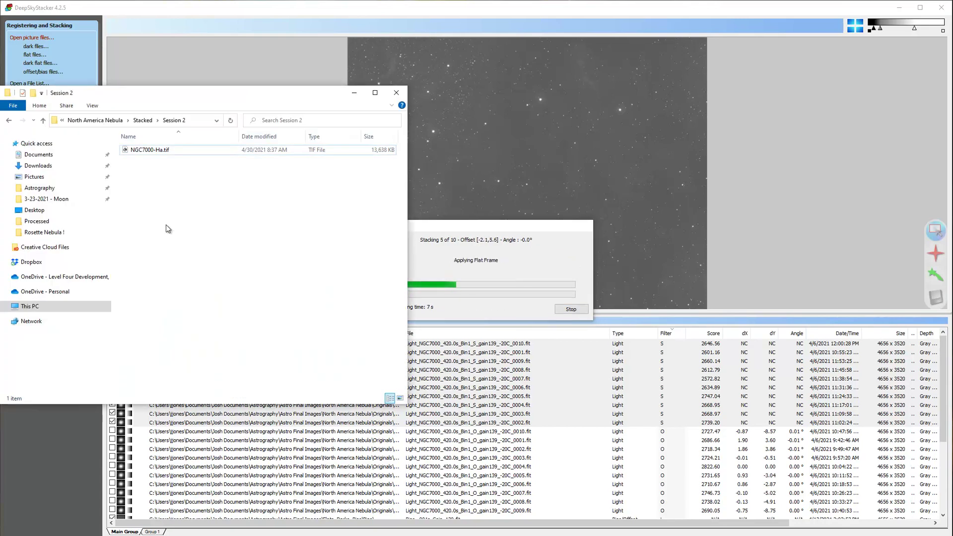
pyautogui.click(148, 159)
pyautogui.click(147, 159)
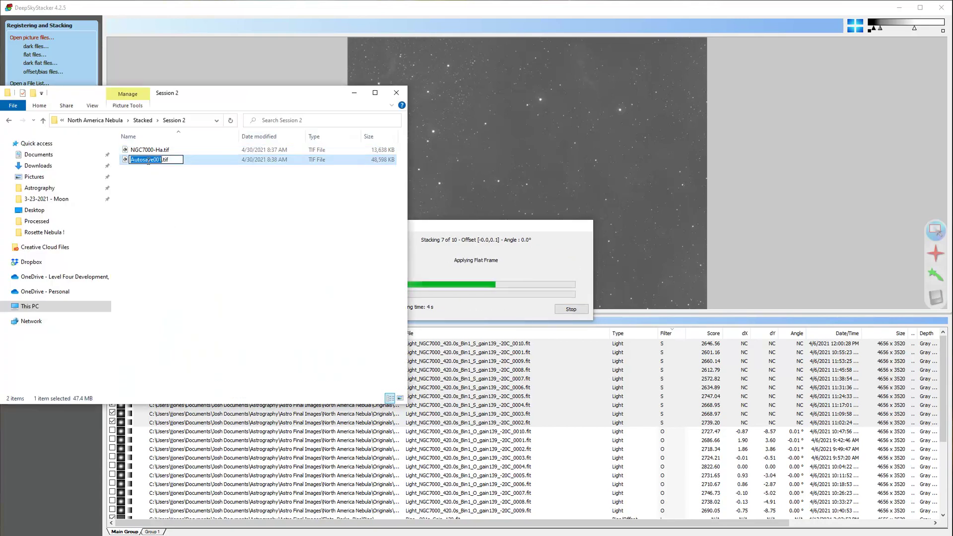
pyautogui.write('NGC7000-Oiii')
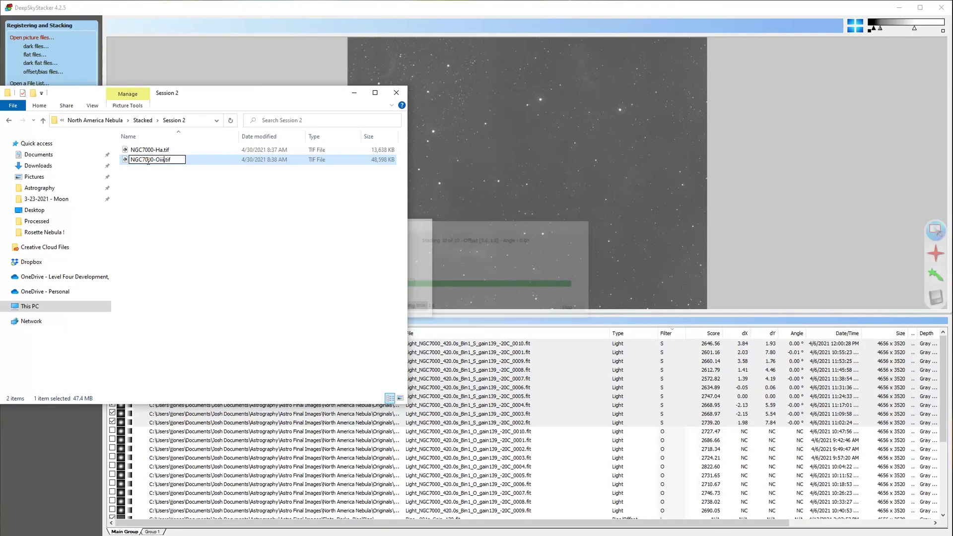
pyautogui.press('Return')
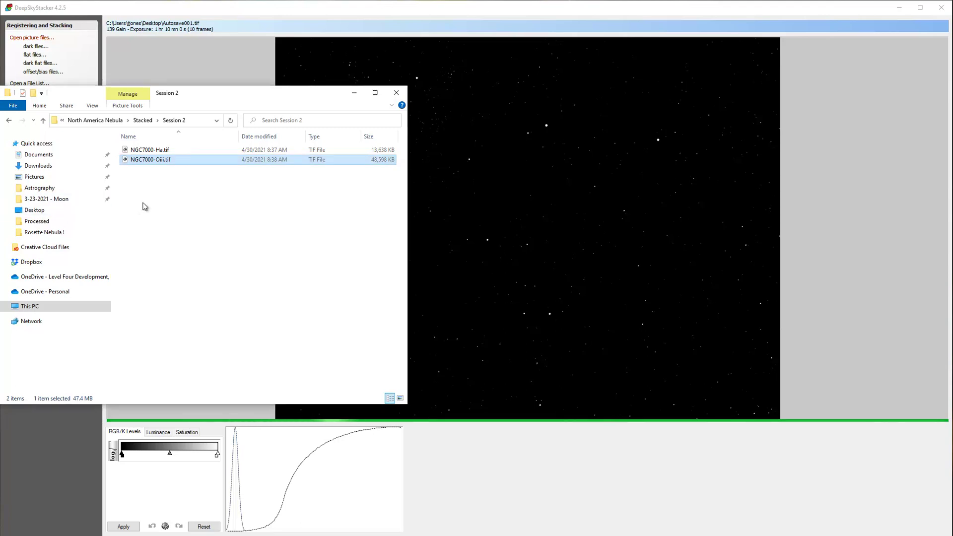
# Step: Paste the S-filter stack Autosave001.tif into the Session 2 folder and rename it NGC7000-Sii.tif
pyautogui.hotkey('ctrl', 'v')
pyautogui.click(147, 170)
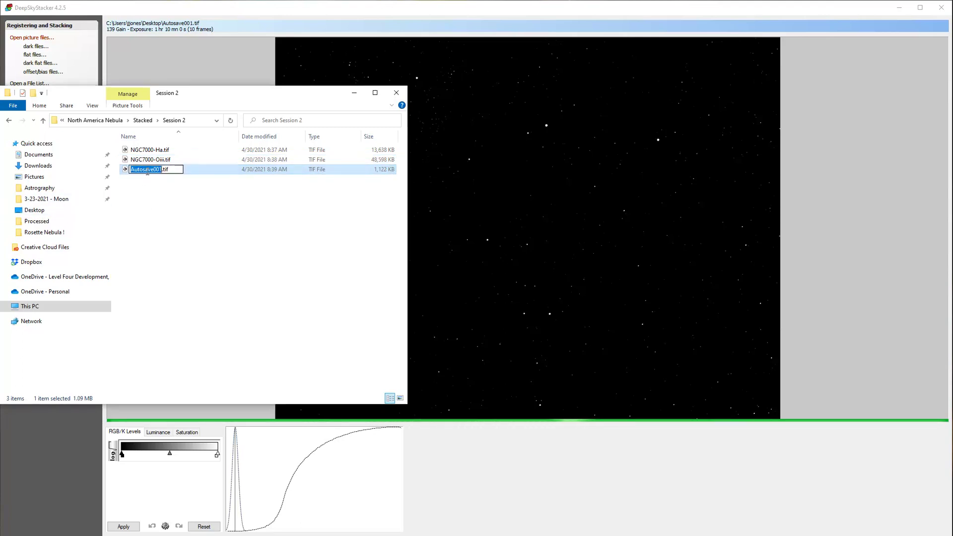
pyautogui.write('NGC7000')
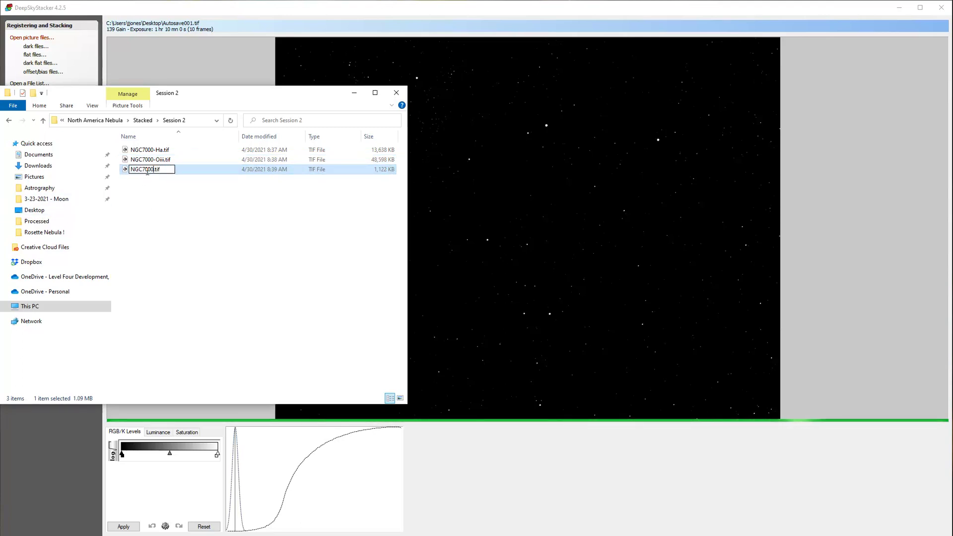
pyautogui.write('-Sii')
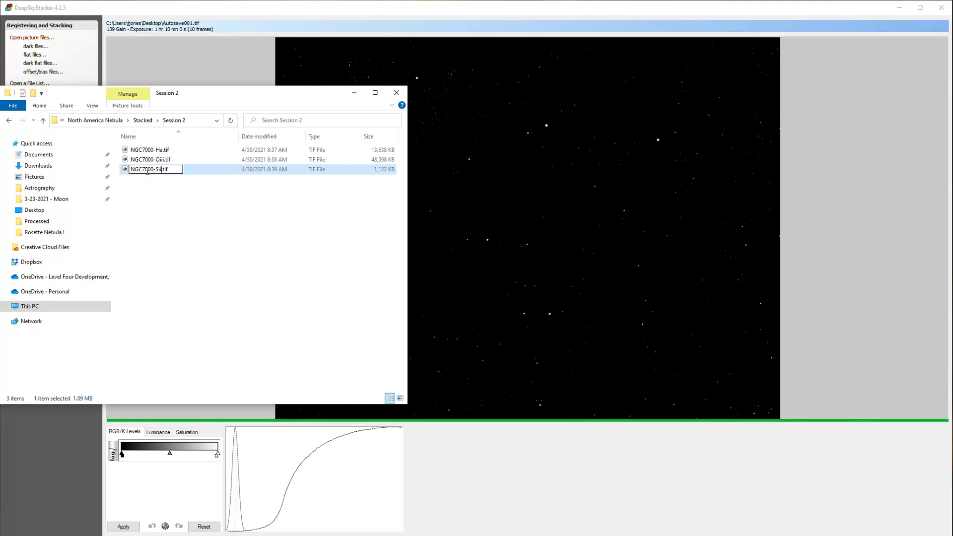
pyautogui.click(292, 264)
pyautogui.moveTo(282, 94); pyautogui.dragTo(19, 85)
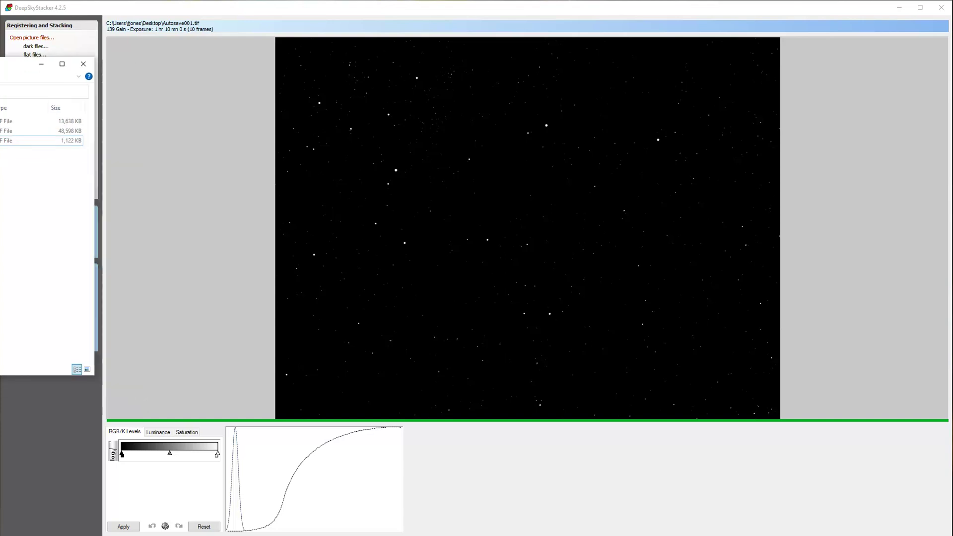
pyautogui.moveTo(0, 69); pyautogui.dragTo(385, 149)
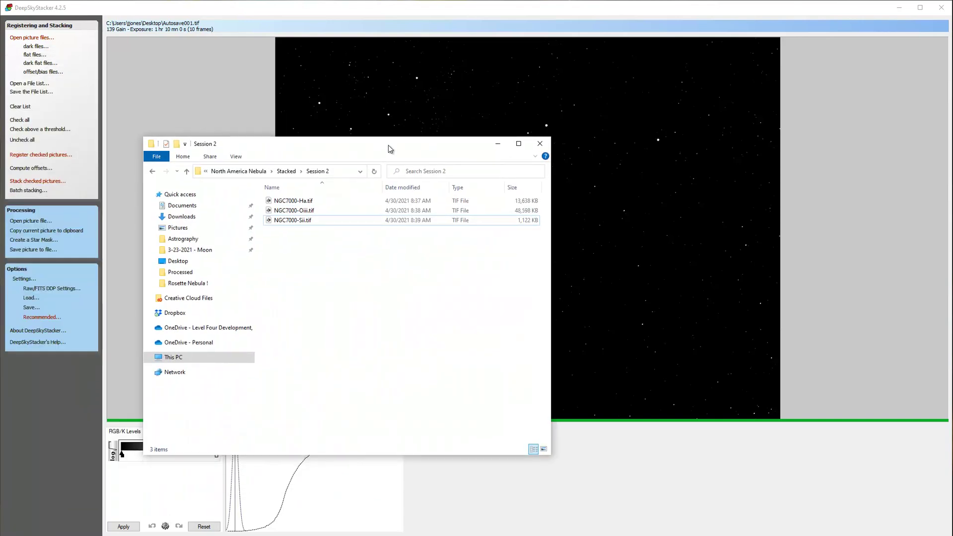
pyautogui.moveTo(369, 148); pyautogui.dragTo(0, 96)
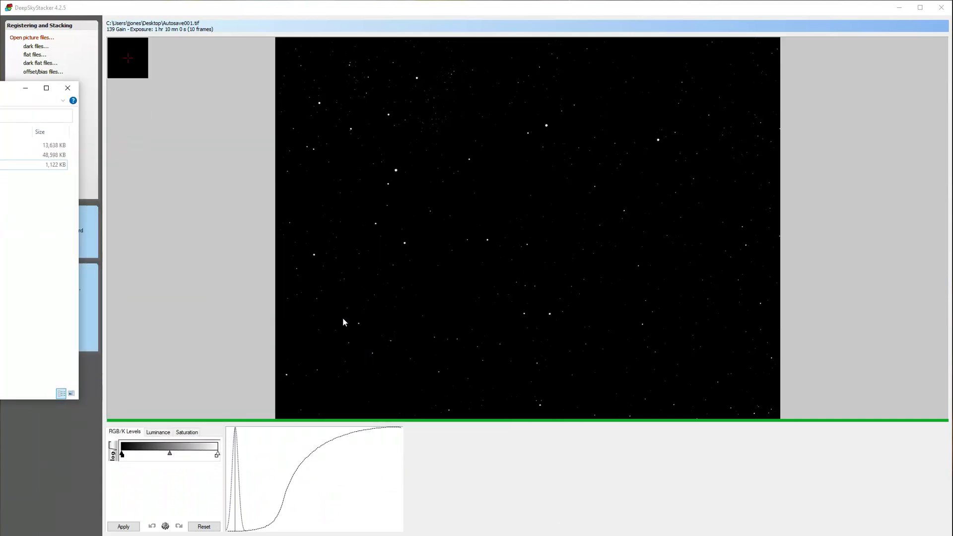
# Step: Switch back to the frame list in DeepSkyStacker and open the stacking settings
pyautogui.click(85, 161)
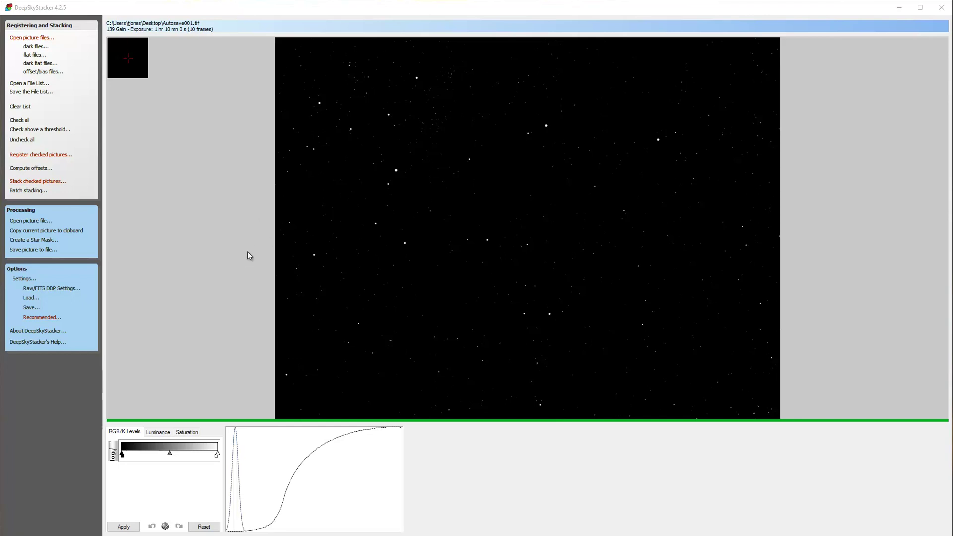
pyautogui.click(90, 127)
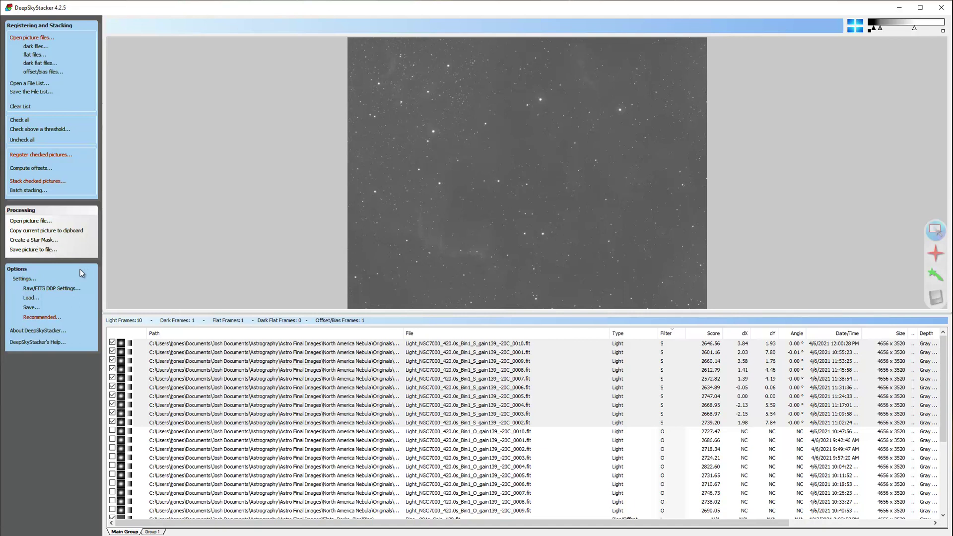
pyautogui.click(24, 278)
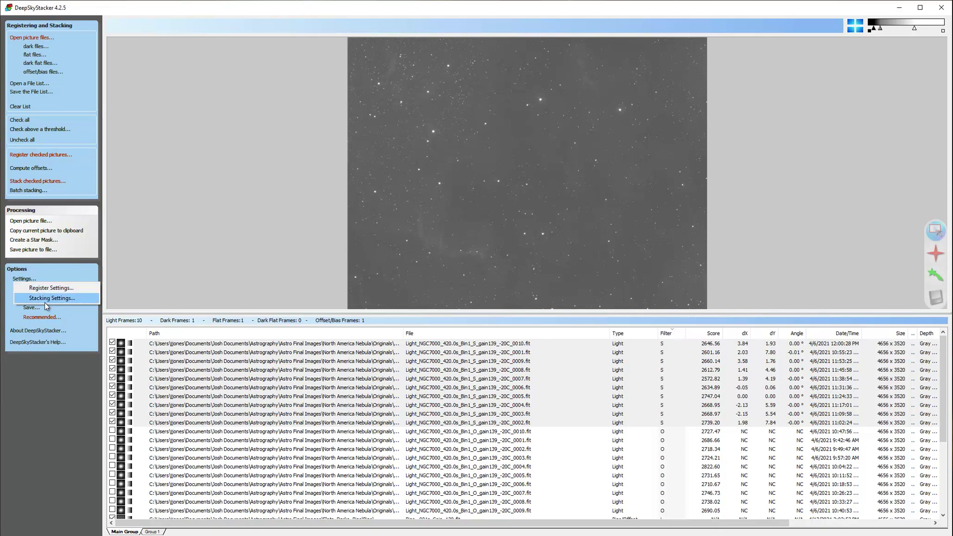
pyautogui.click(48, 299)
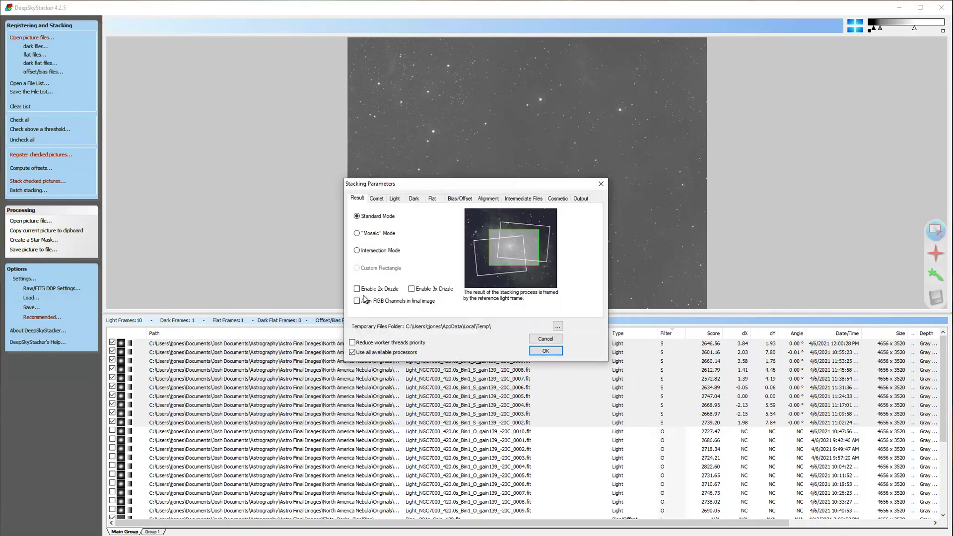
# Step: Compare the Mosaic and Standard result modes, keep Standard, and review the comet, light, dark, flat, bias/offset and alignment stacking parameters
pyautogui.click(355, 236)
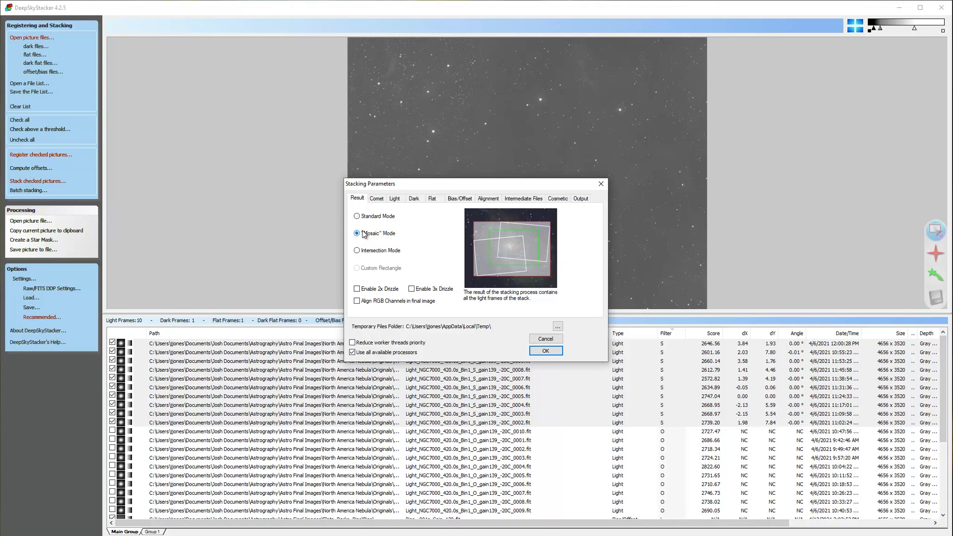
pyautogui.click(358, 217)
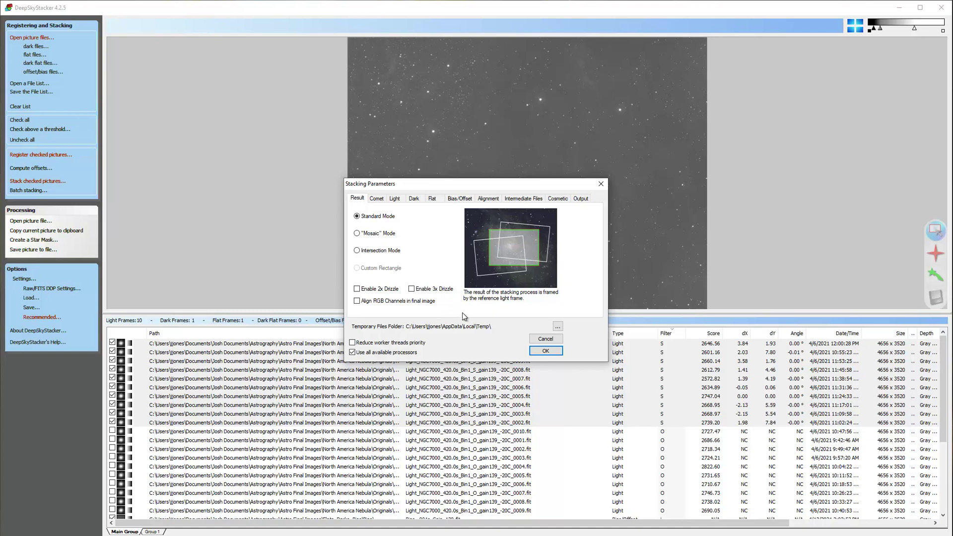
pyautogui.click(397, 199)
pyautogui.click(378, 200)
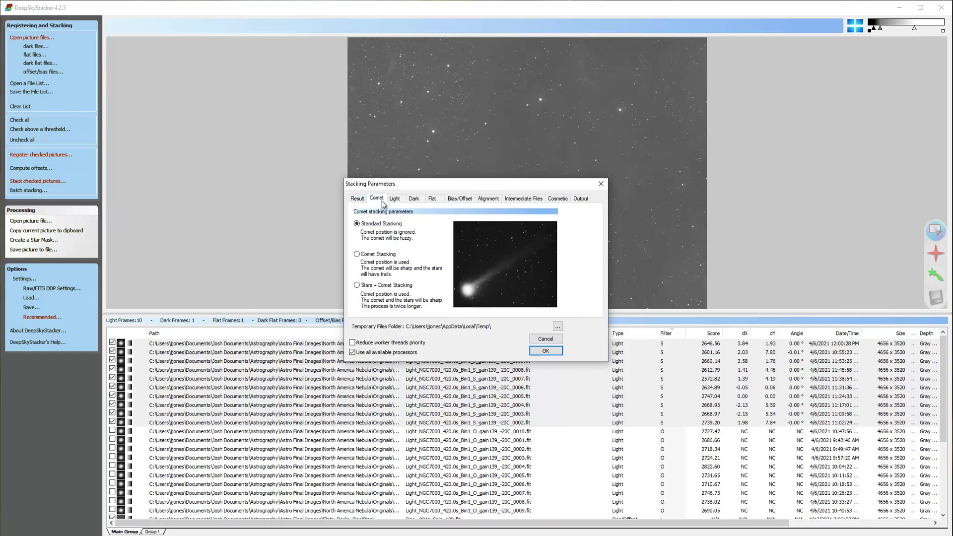
pyautogui.click(417, 201)
pyautogui.click(435, 199)
pyautogui.click(463, 200)
pyautogui.click(489, 199)
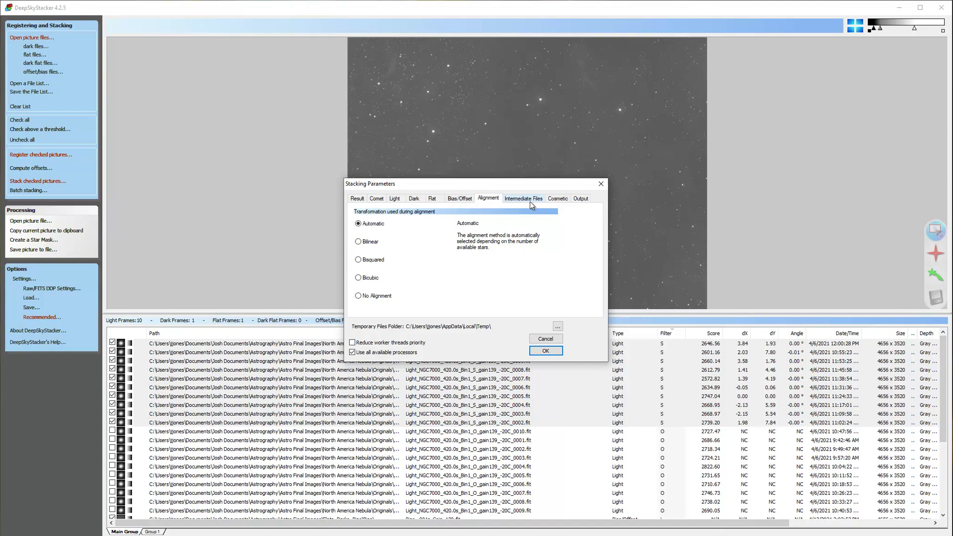
# Step: Review the output file and intermediate file settings of the stacking parameters and leave the dialog without saving
pyautogui.click(581, 199)
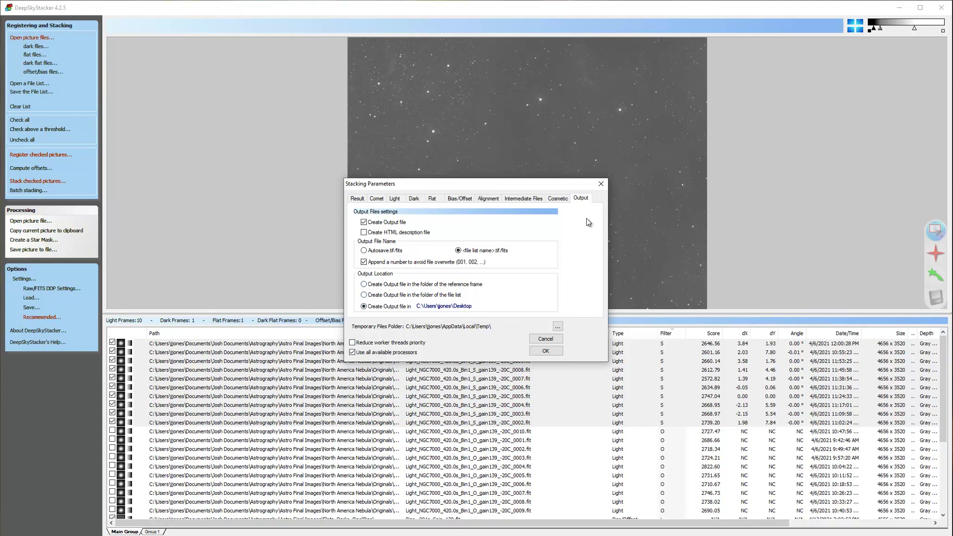
pyautogui.click(535, 198)
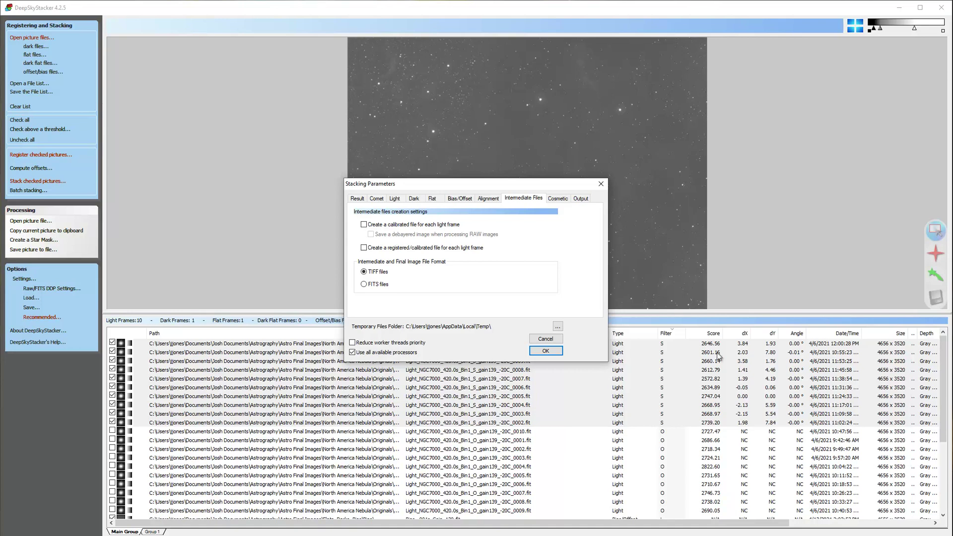
pyautogui.moveTo(497, 185); pyautogui.dragTo(347, 89)
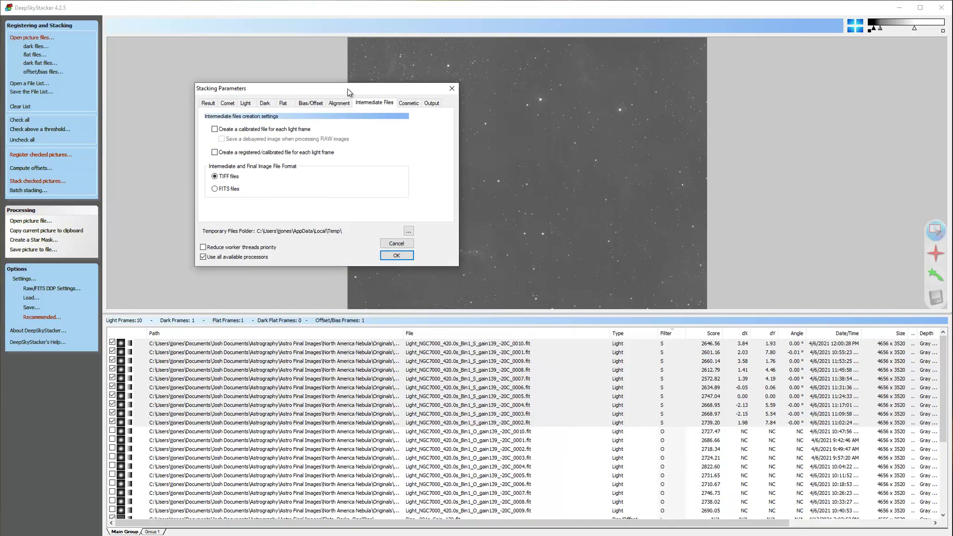
pyautogui.click(400, 242)
# Step: Examine the star detection threshold in the register settings and accept the dialog
pyautogui.click(24, 280)
pyautogui.click(54, 291)
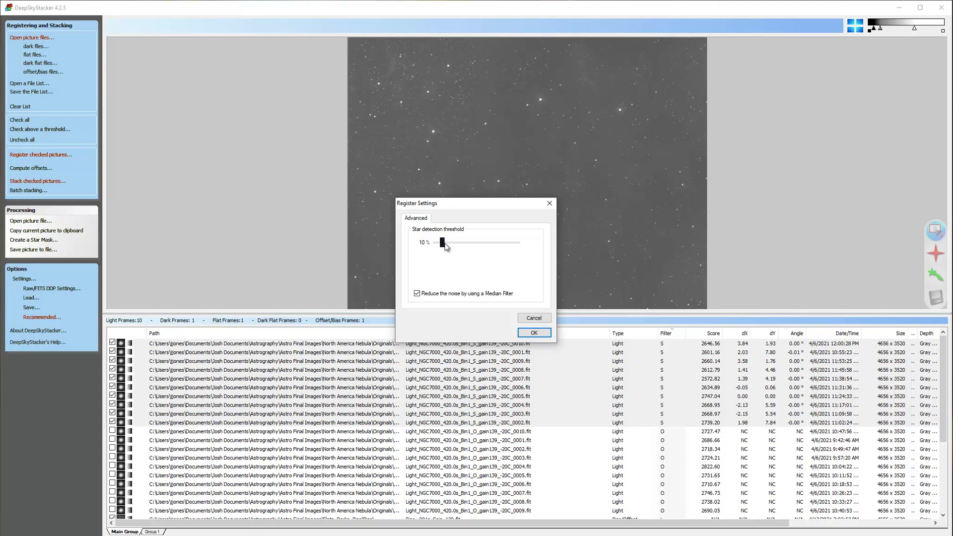
pyautogui.moveTo(445, 247)
pyautogui.mouseDown()
pyautogui.moveTo(435, 247)
pyautogui.moveTo(441, 241)
pyautogui.mouseUp()
pyautogui.click(541, 331)
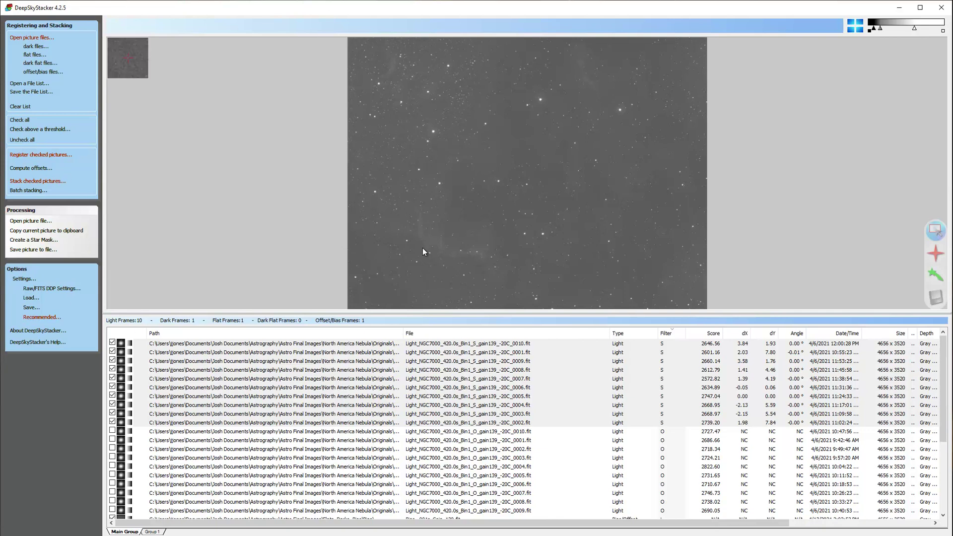
# Step: Switch to the Session 2 folder in File Explorer and move its window aside, mostly off the DeepSkyStacker frame list
pyautogui.scroll(-3, 278, 377)
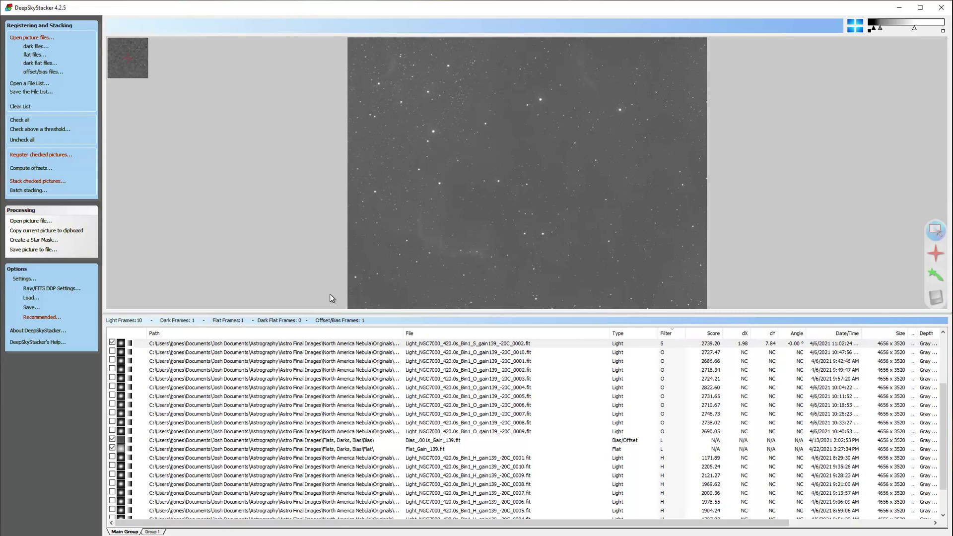
pyautogui.hotkey('alt', 'Tab')
pyautogui.moveTo(238, 95); pyautogui.dragTo(195, 151)
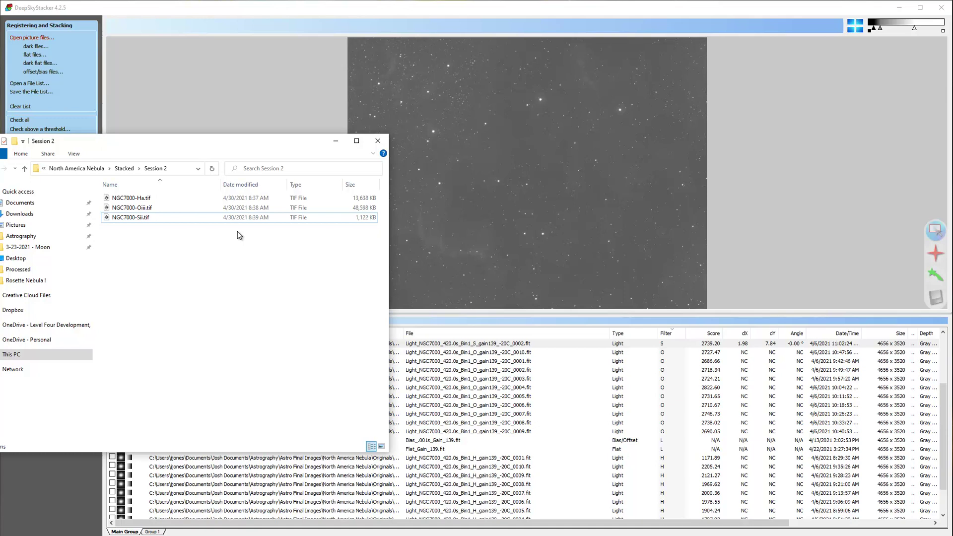
pyautogui.moveTo(219, 144); pyautogui.dragTo(0, 84)
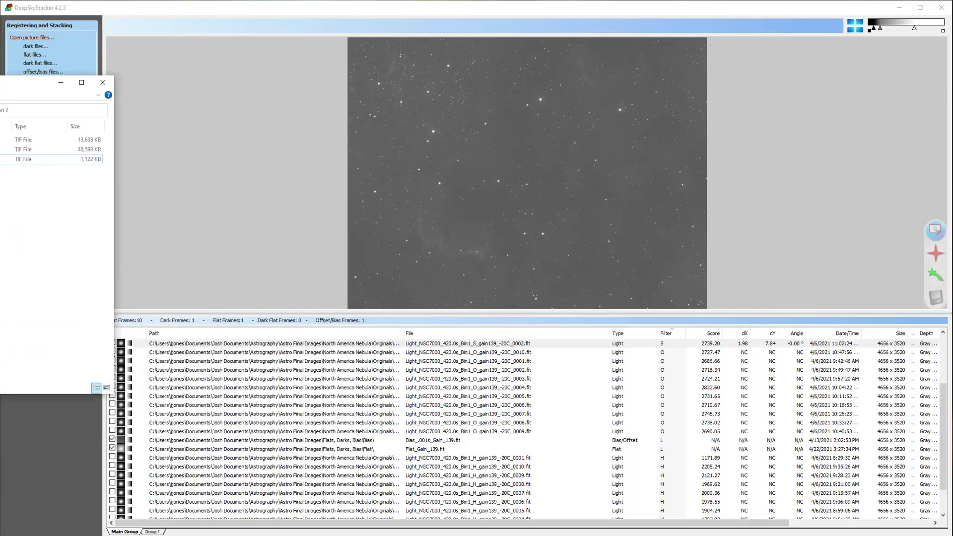